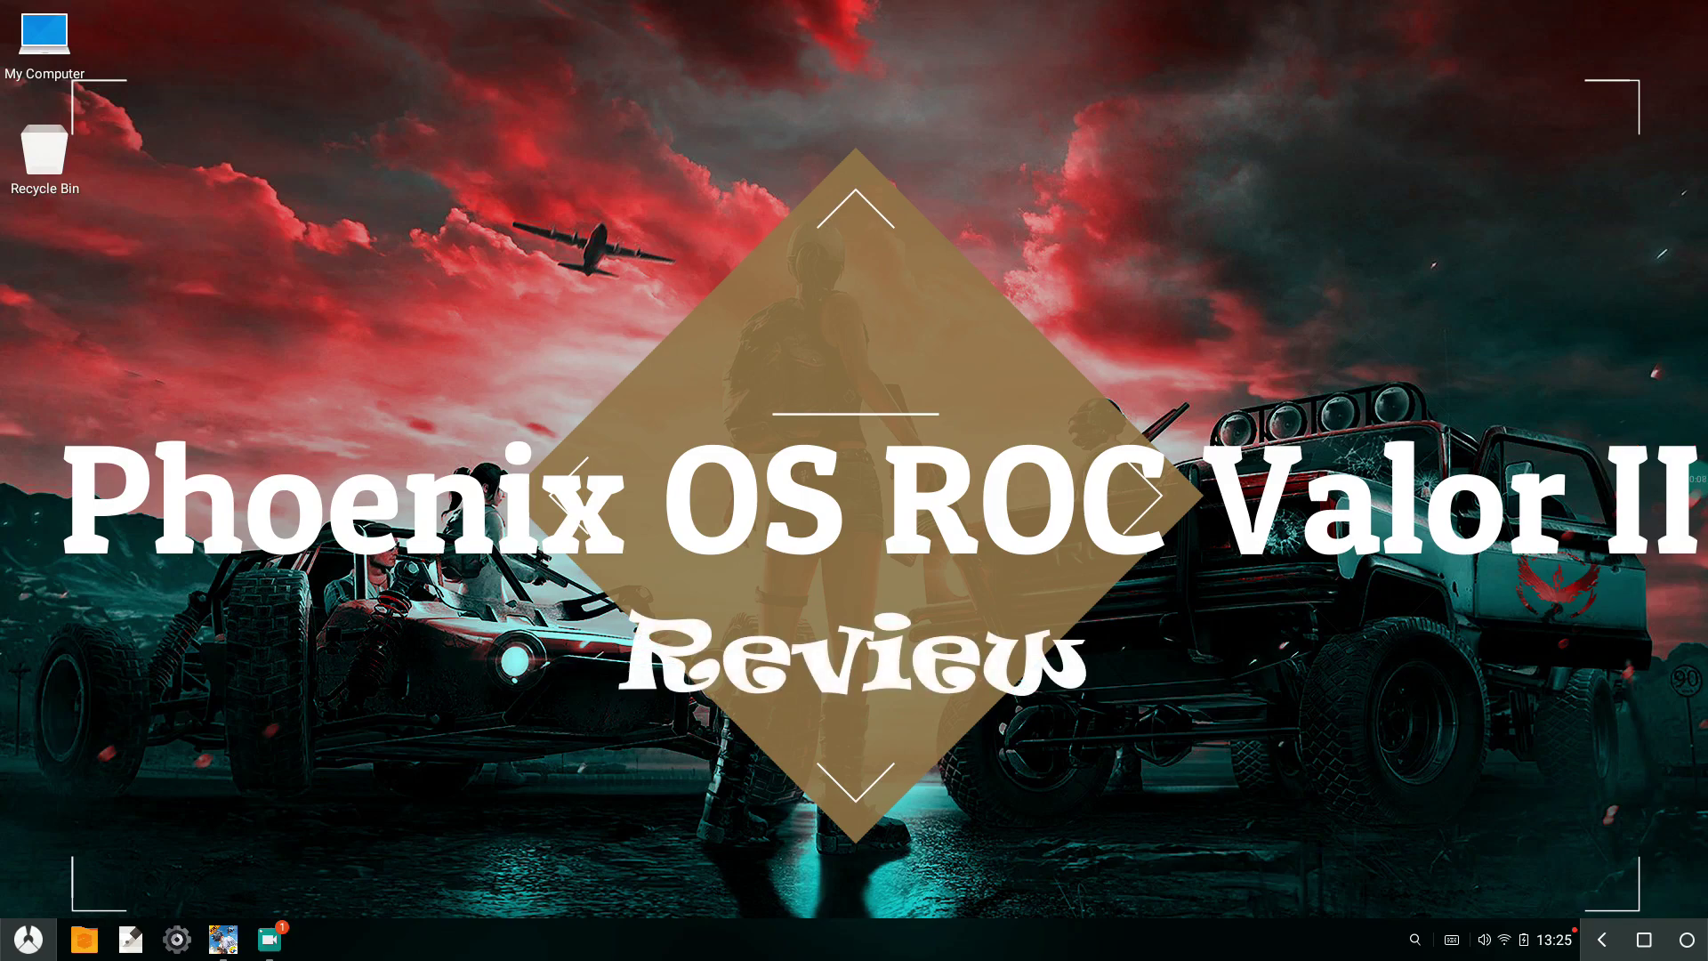
View the tablet's model and version details in Settings' About tablet, then close it
{"action": "left_click", "coordinate": [176, 950]}
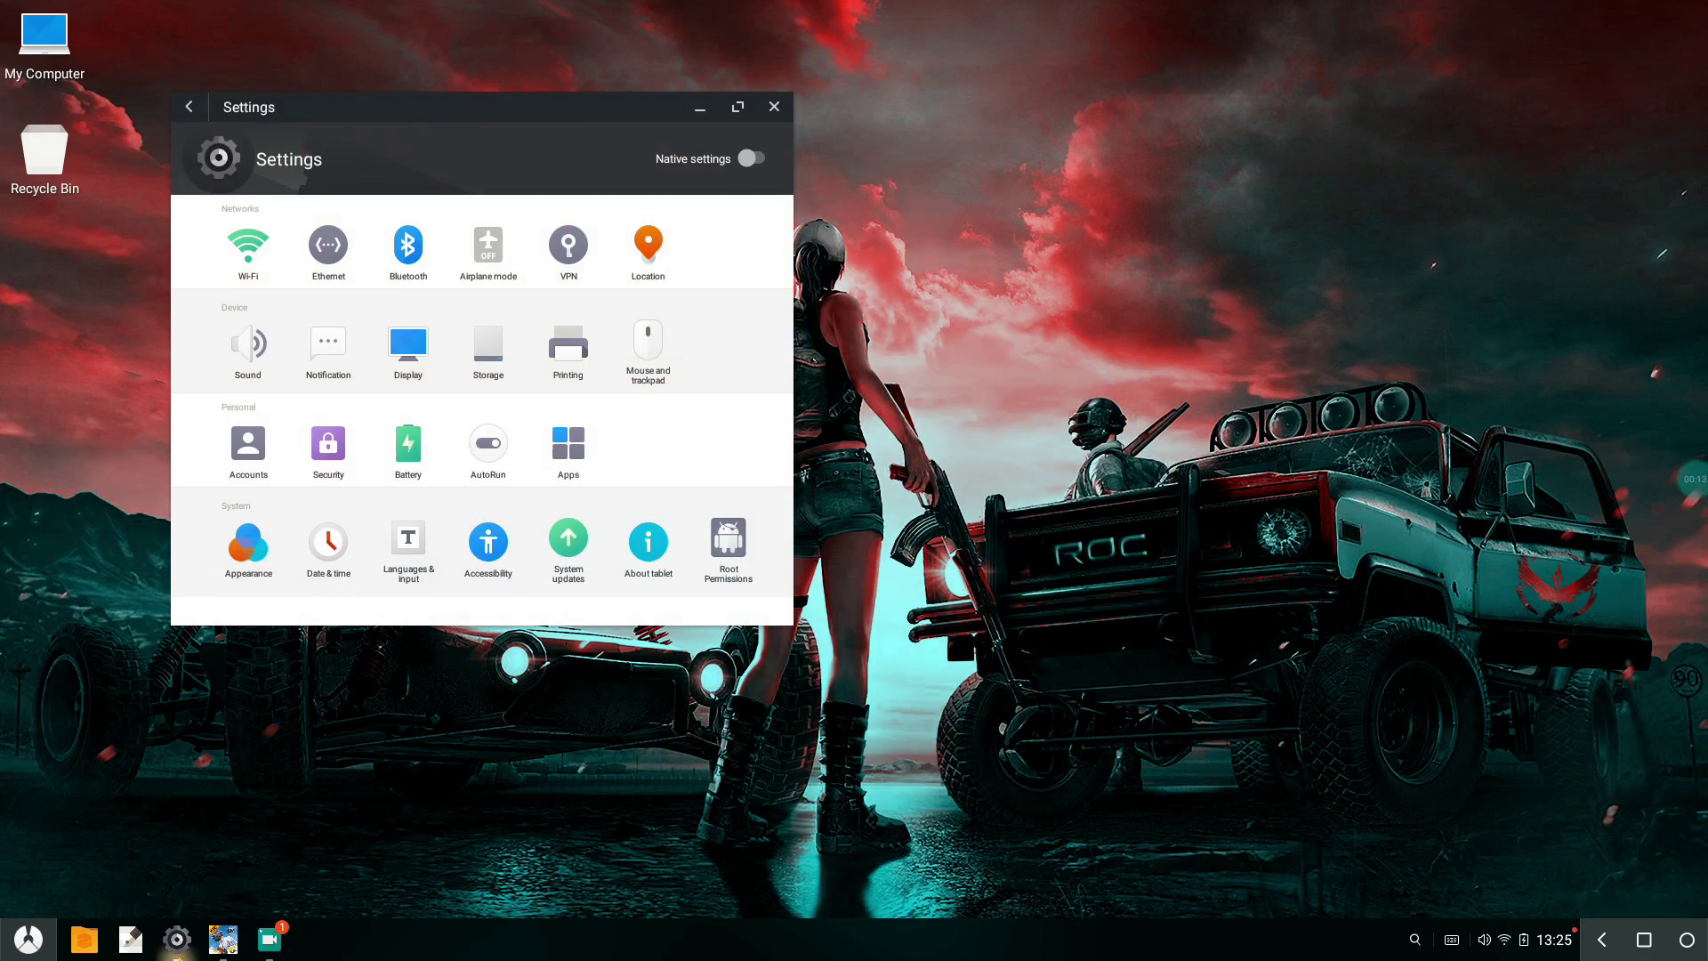
{"action": "left_click", "coordinate": [643, 572]}
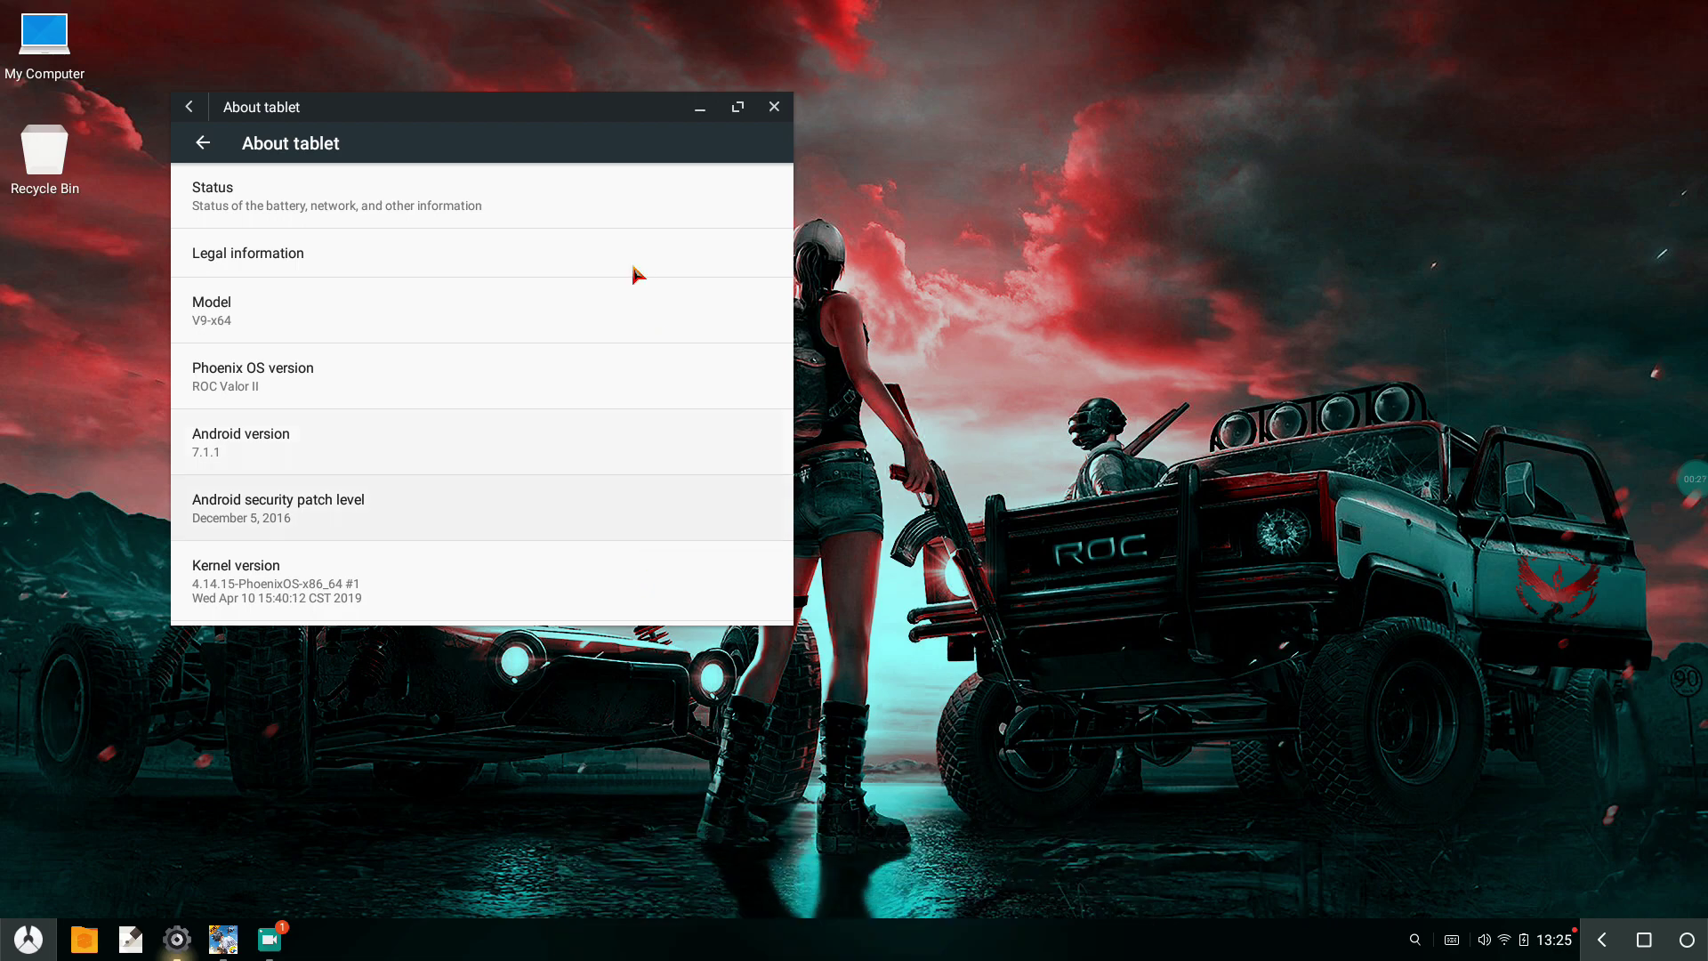
{"action": "left_click", "coordinate": [576, 395]}
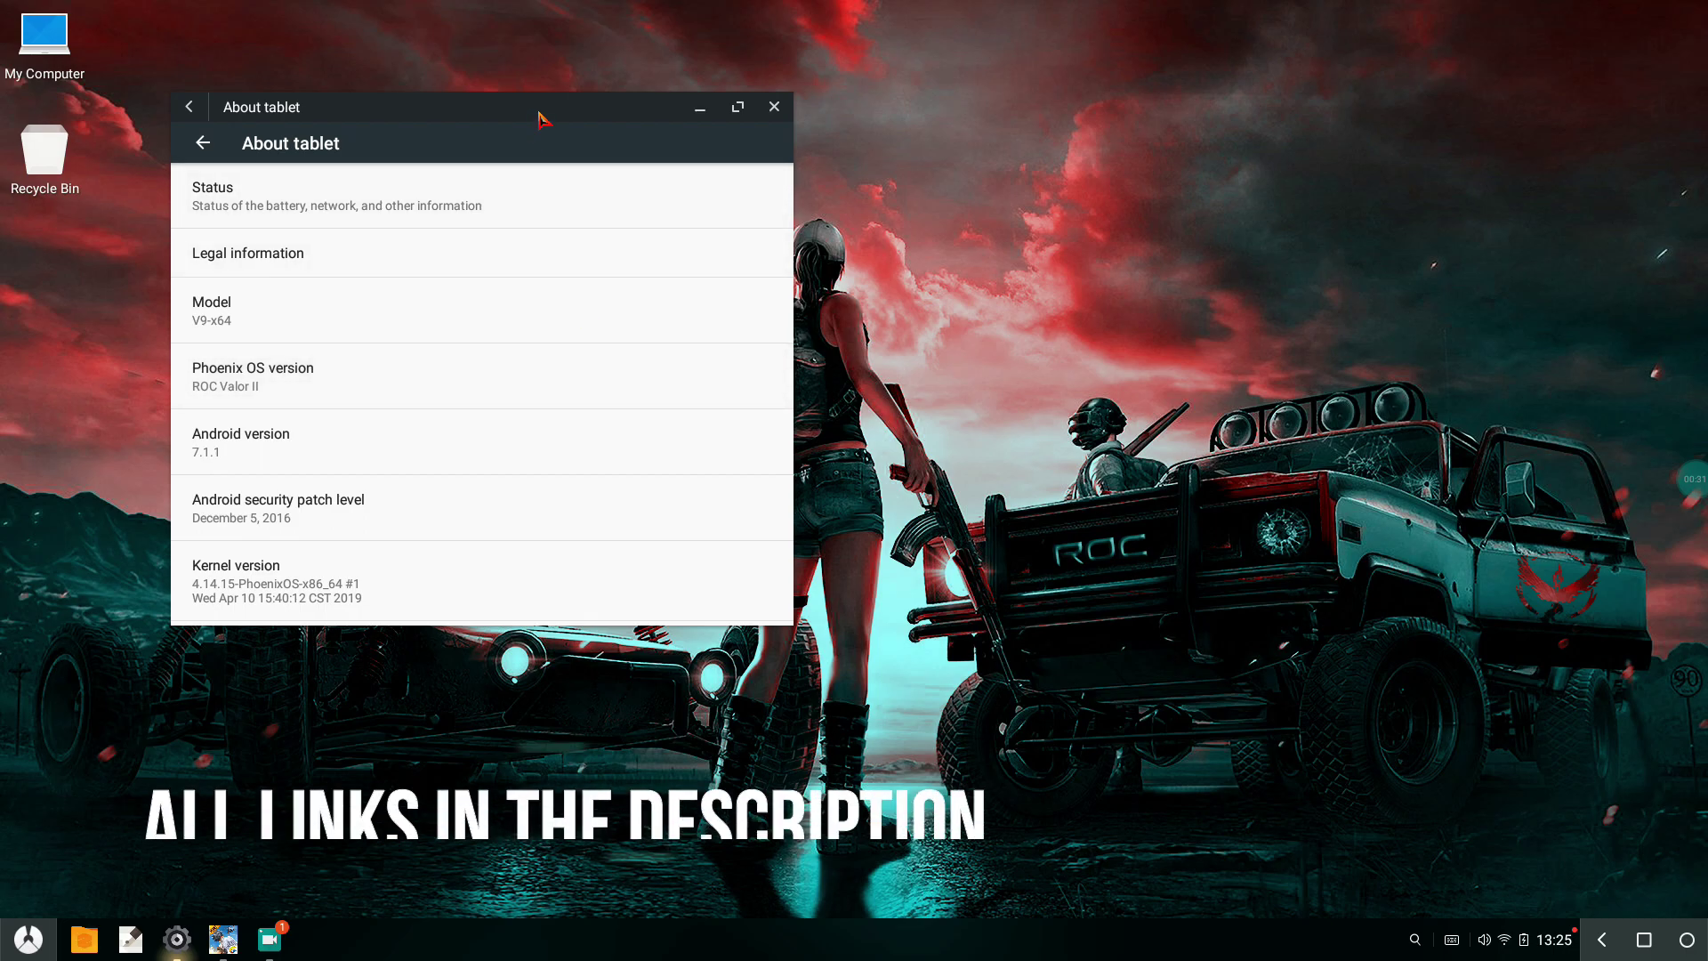
{"action": "left_click_drag", "start_coordinate": [534, 107], "coordinate": [749, 110]}
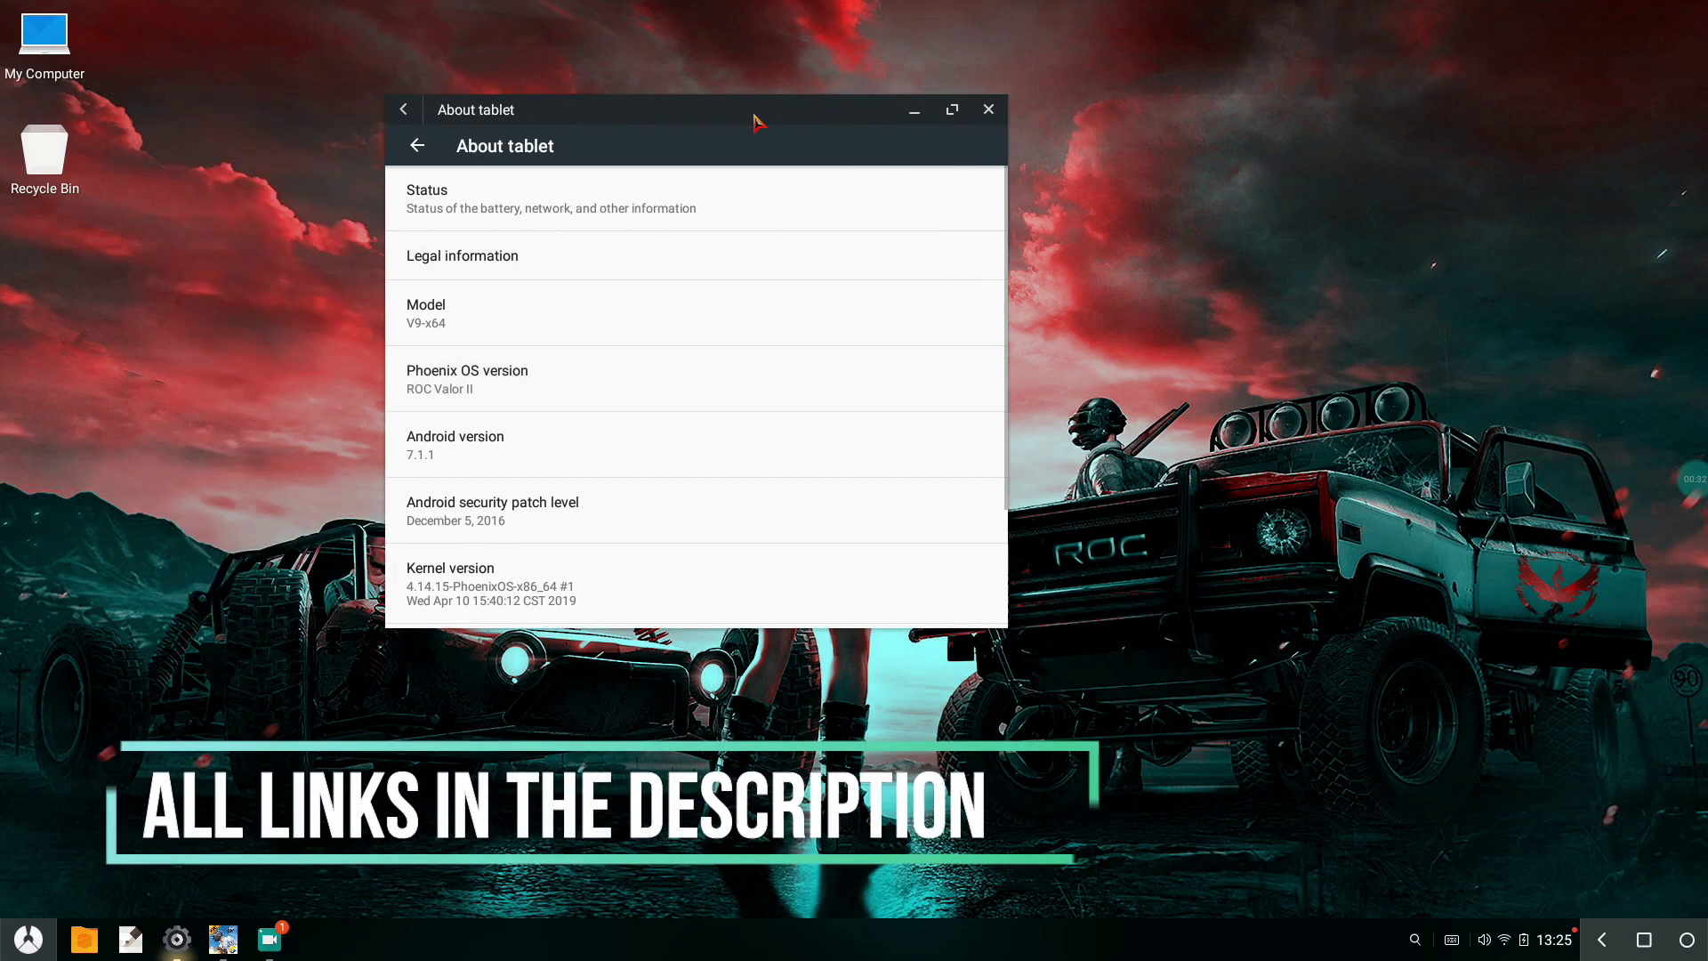
{"action": "left_click", "coordinate": [989, 110]}
Scroll the Patreon changelog, highlighting the 3.0.5 build, Updated Gapps and No ADS lines
{"action": "left_click", "coordinate": [29, 938]}
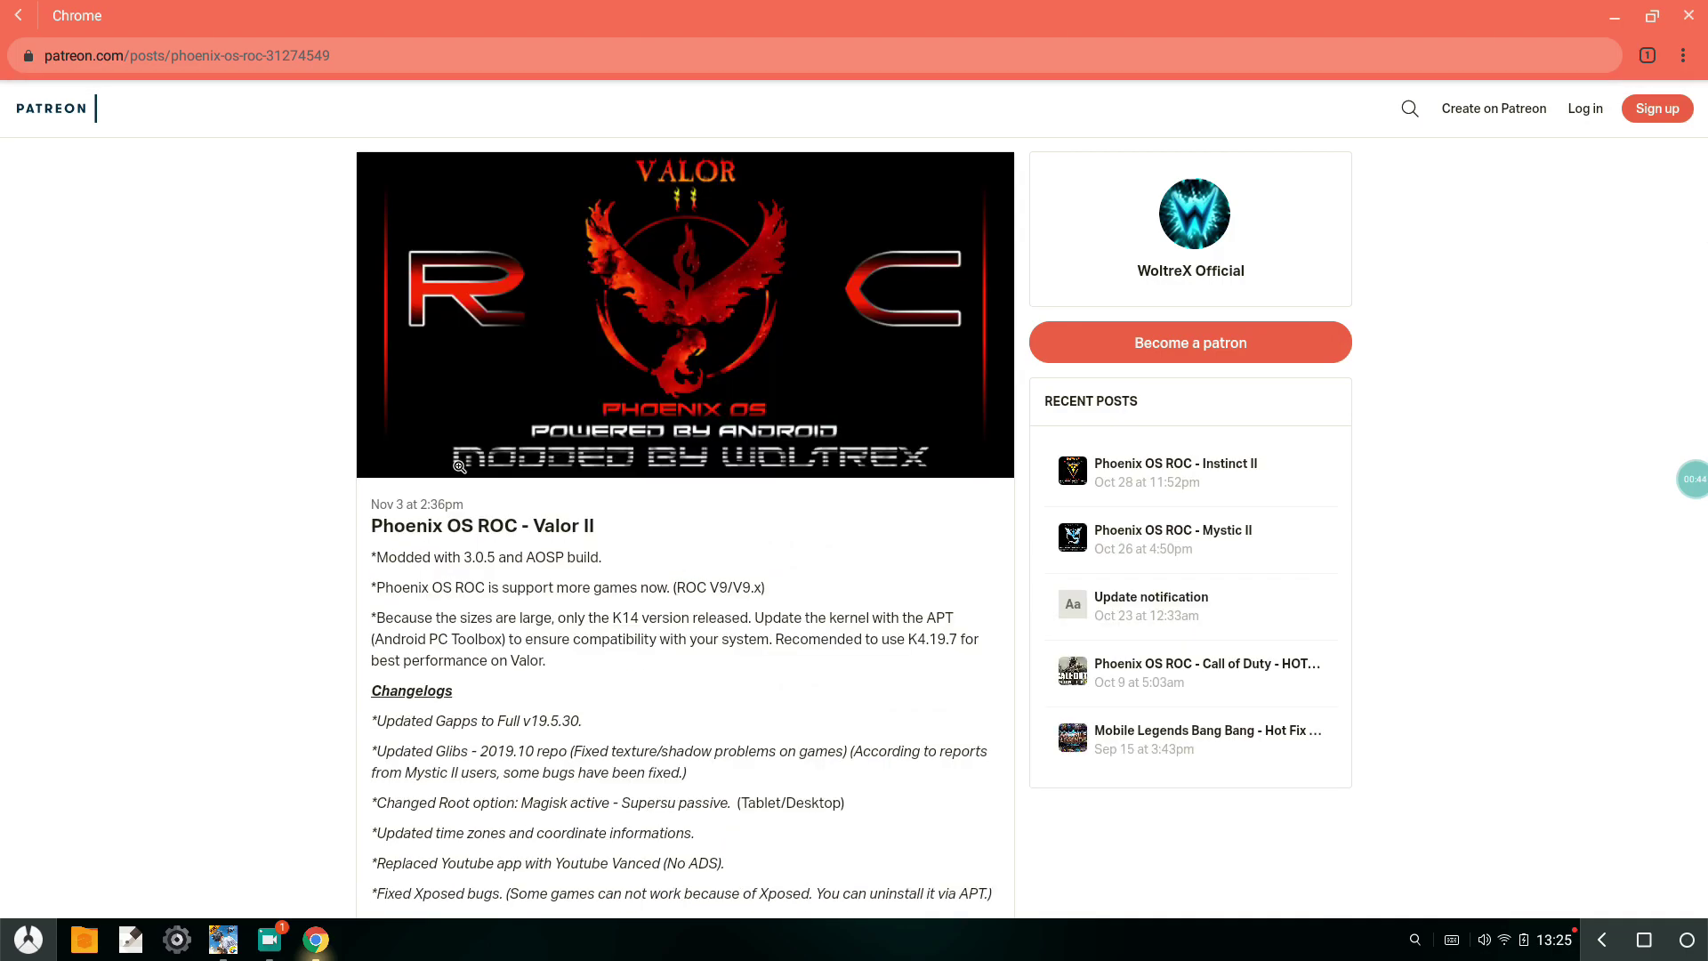
{"action": "left_click_drag", "start_coordinate": [460, 556], "coordinate": [512, 556]}
{"action": "left_click", "coordinate": [269, 616]}
{"action": "scroll", "coordinate": [272, 659], "scroll_direction": "down", "scroll_amount": 1}
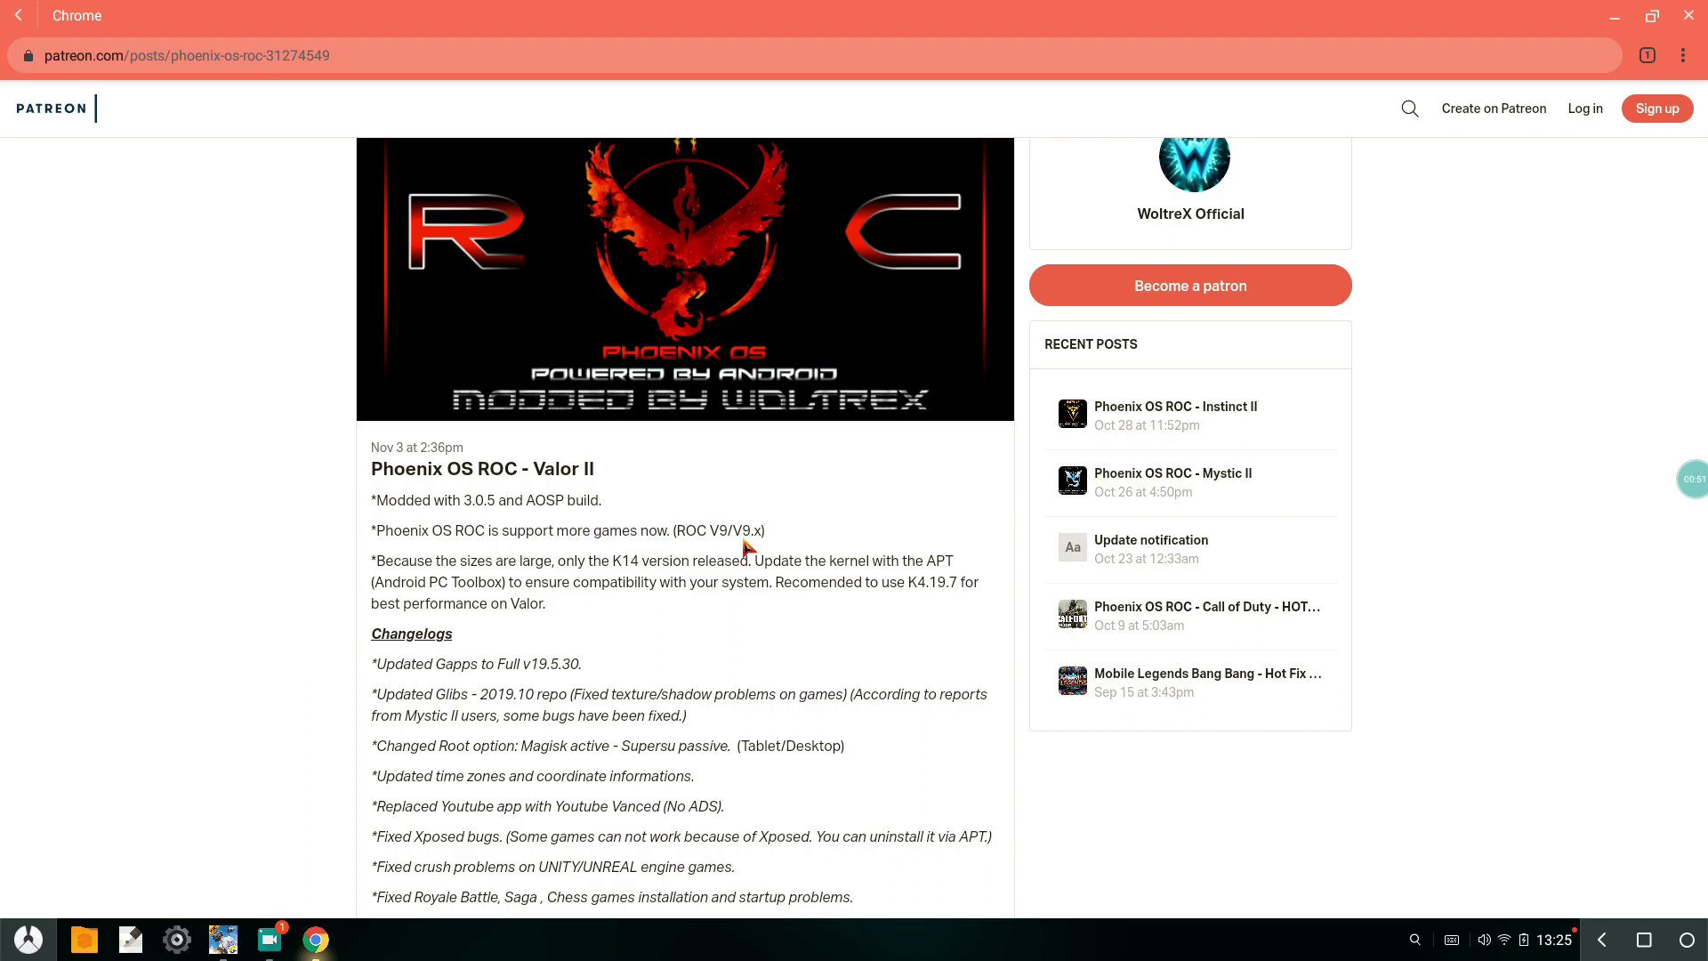
{"action": "scroll", "coordinate": [374, 659], "scroll_direction": "down", "scroll_amount": 2}
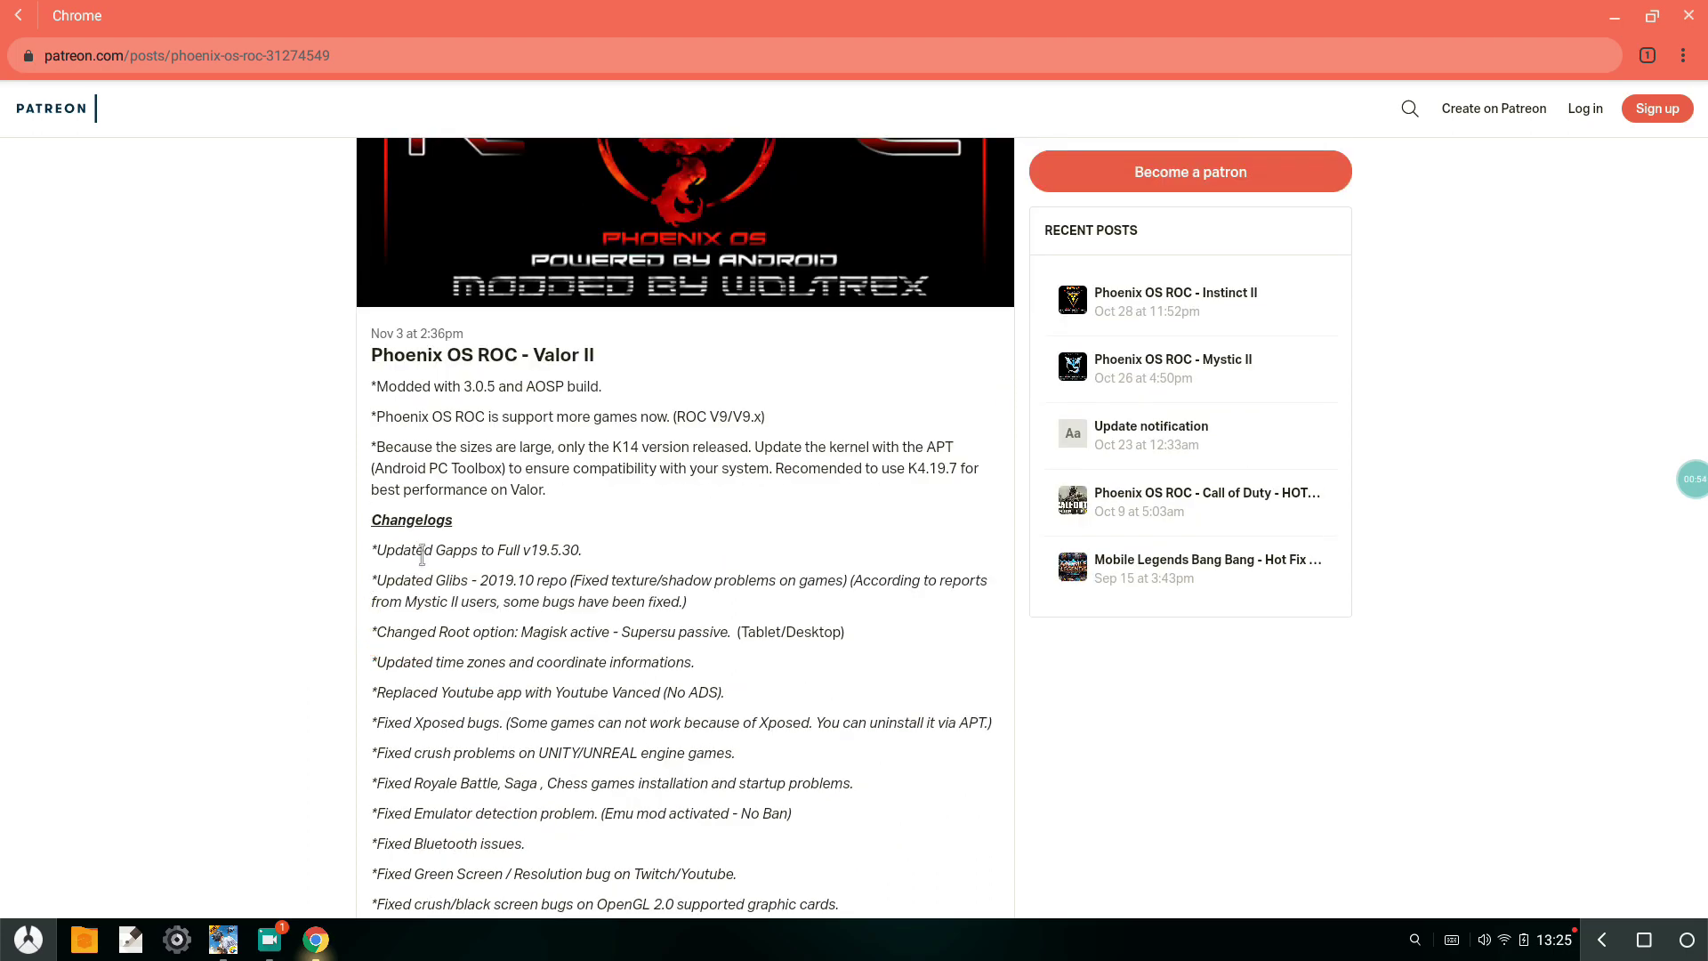
{"action": "left_click_drag", "start_coordinate": [423, 555], "coordinate": [502, 555]}
{"action": "left_click", "coordinate": [355, 651]}
{"action": "scroll", "coordinate": [533, 641], "scroll_direction": "down", "scroll_amount": 1}
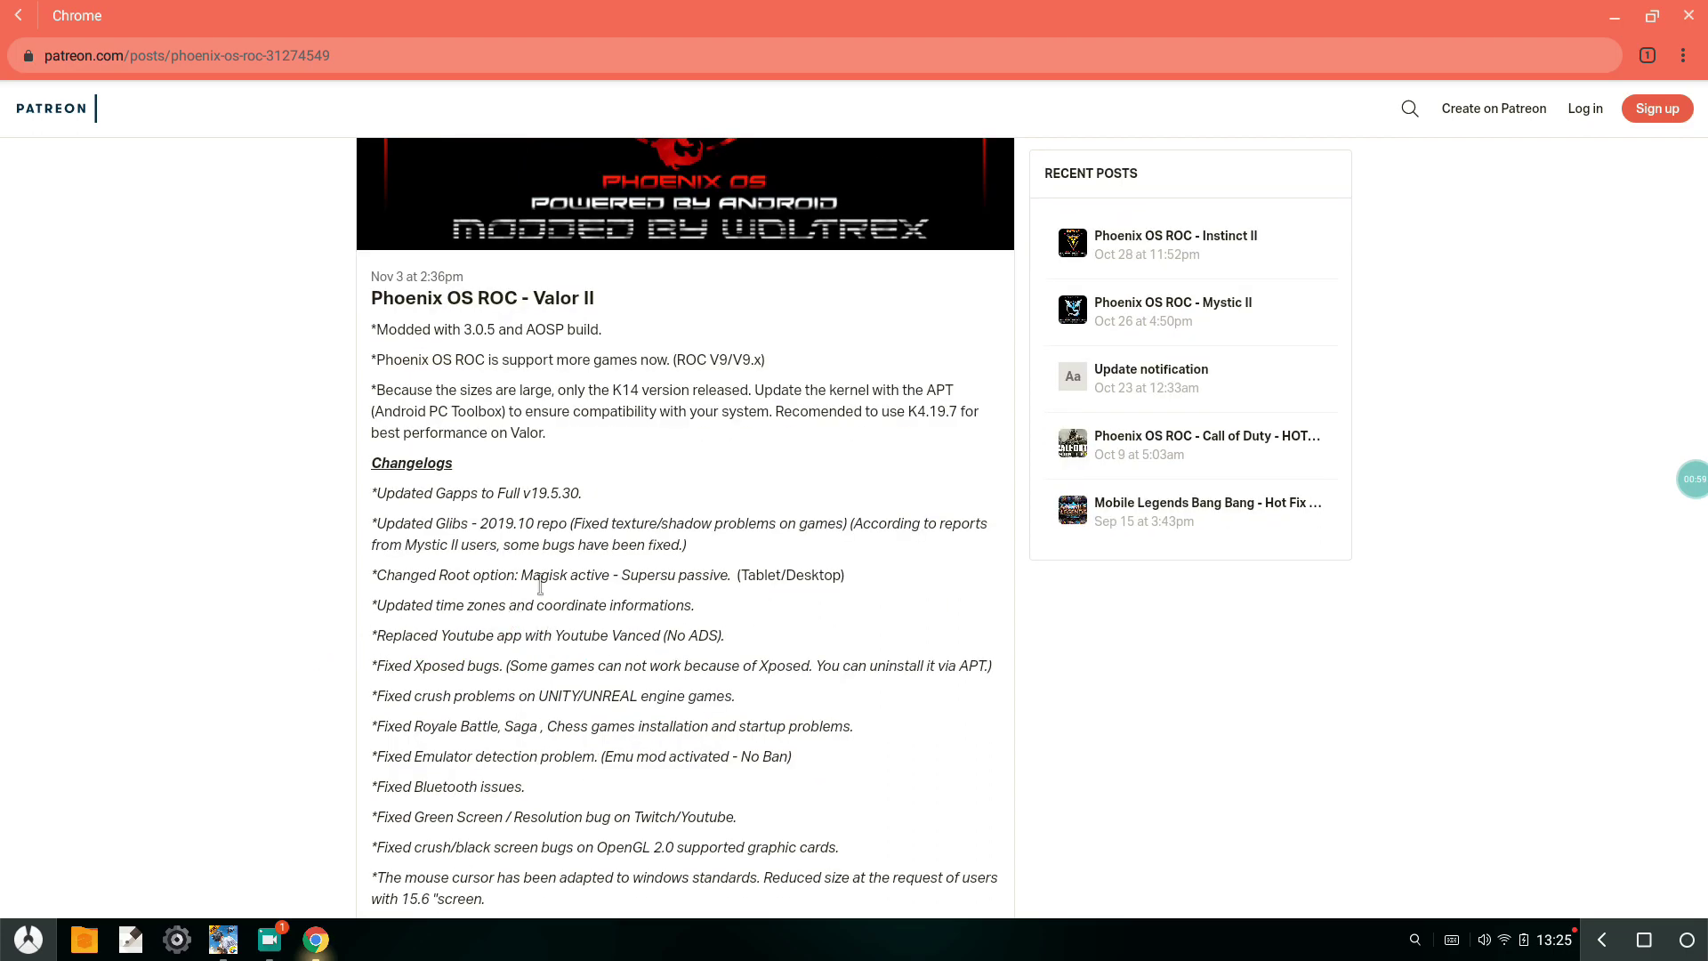
{"action": "scroll", "coordinate": [507, 594], "scroll_direction": "down", "scroll_amount": 1}
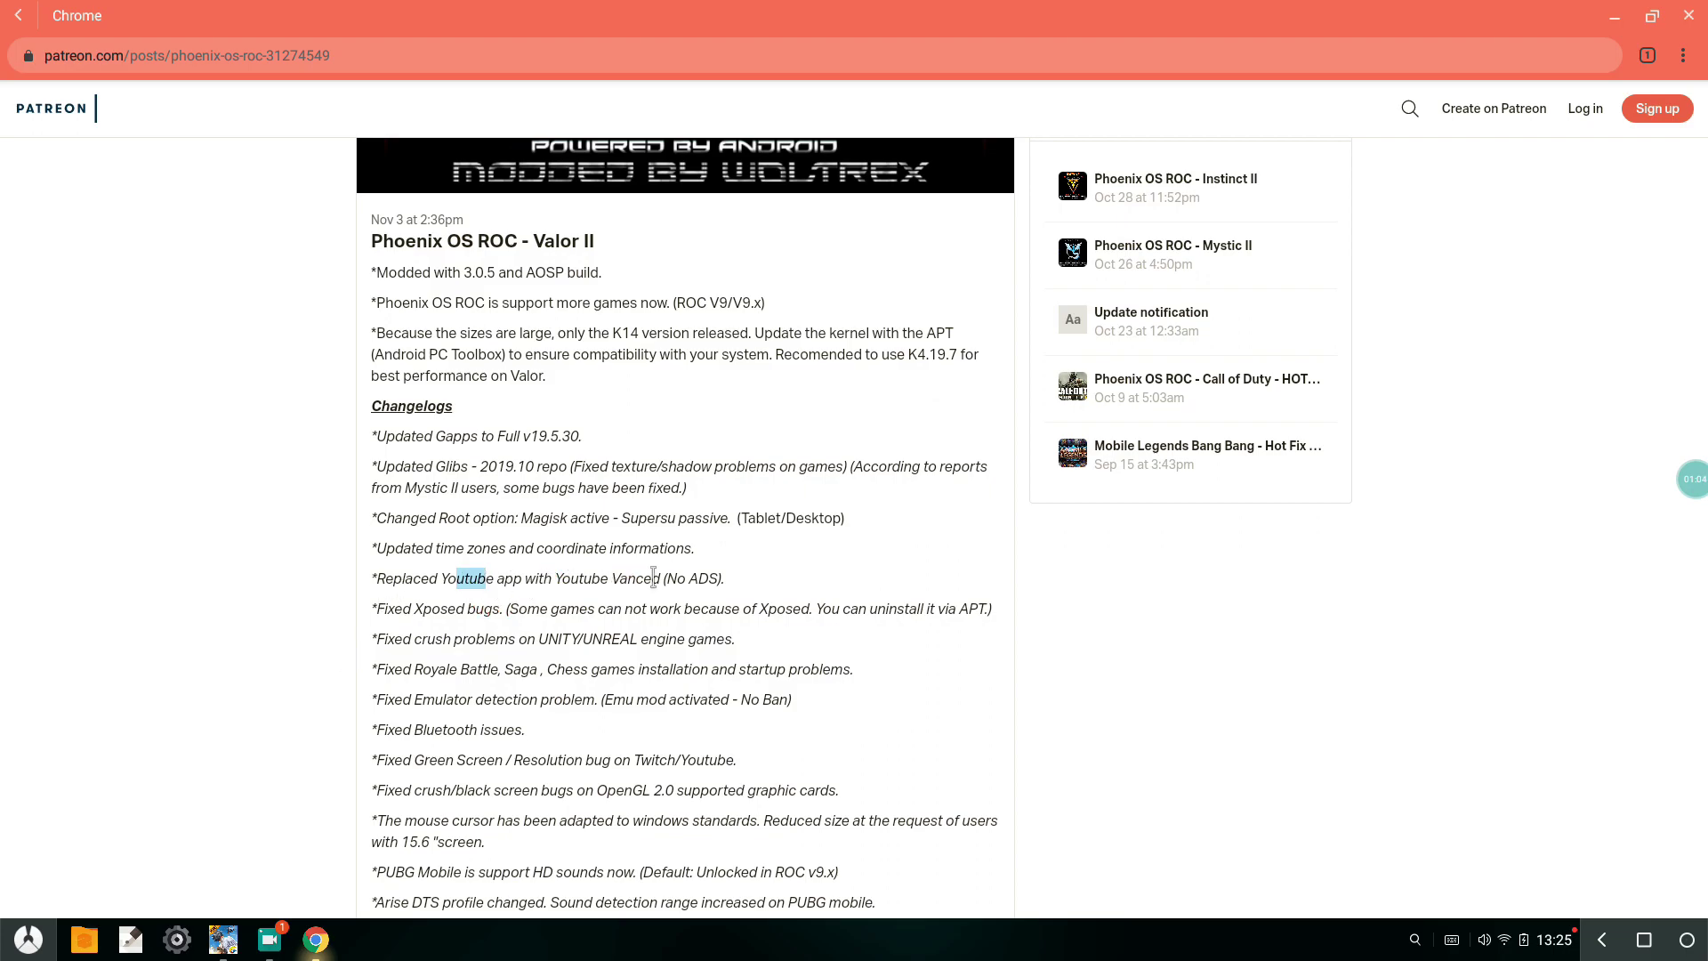
{"action": "left_click_drag", "start_coordinate": [611, 580], "coordinate": [636, 580]}
{"action": "scroll", "coordinate": [378, 621], "scroll_direction": "down", "scroll_amount": 1}
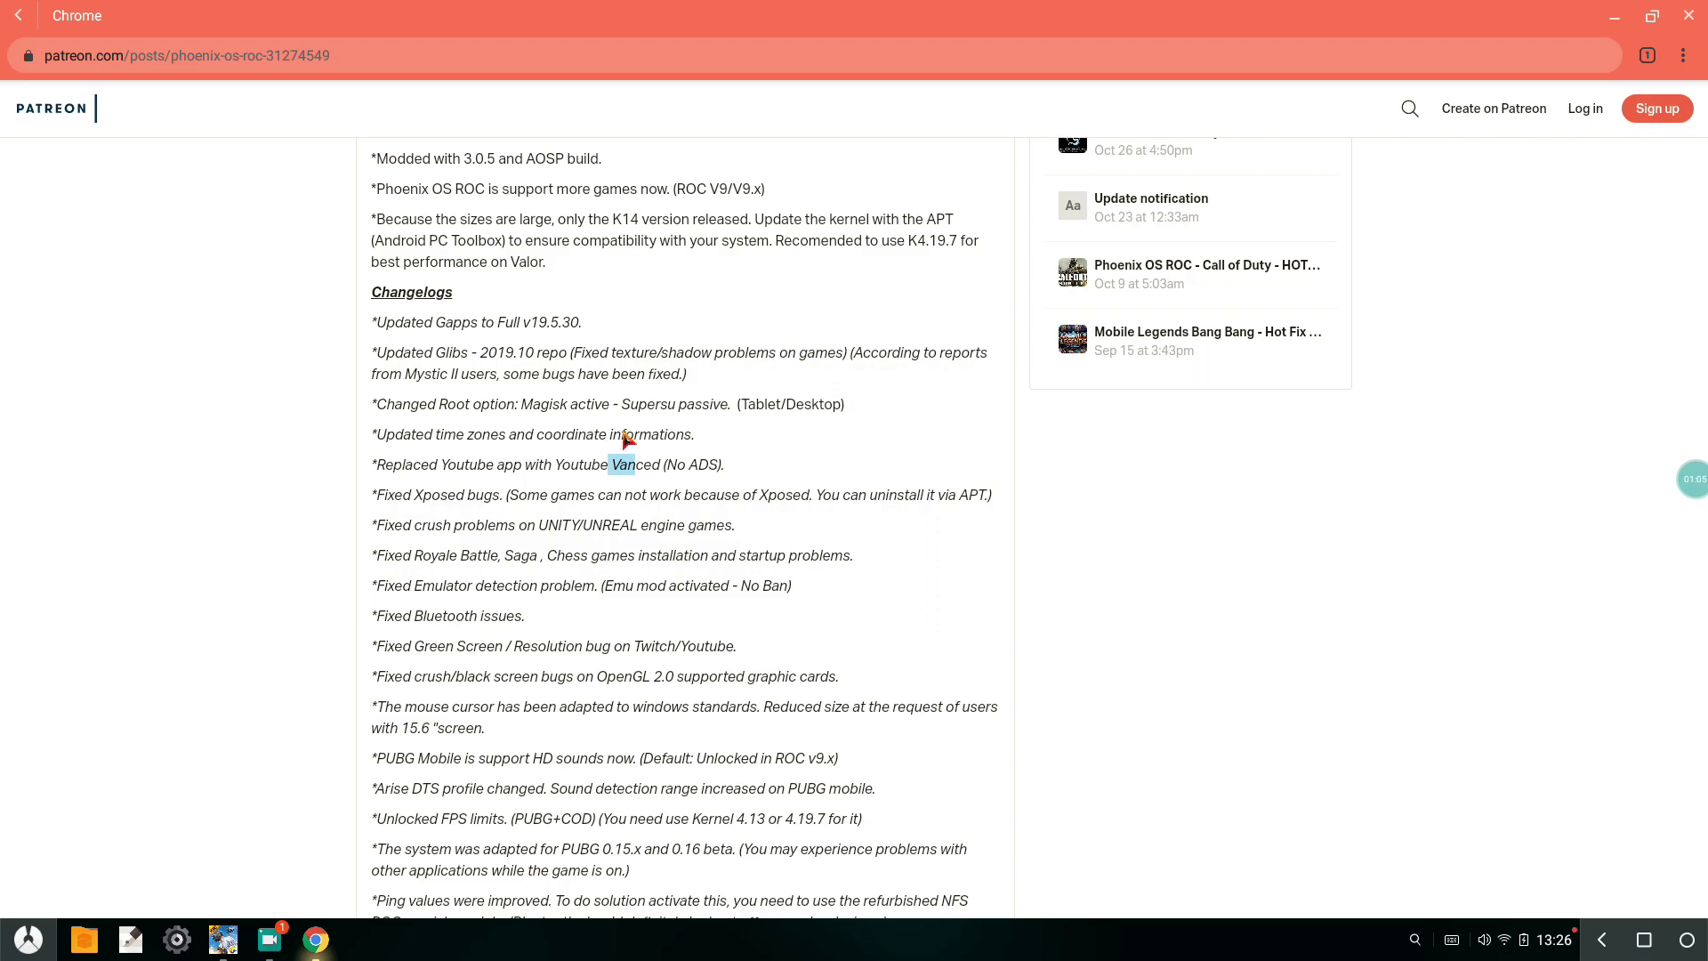
{"action": "left_click_drag", "start_coordinate": [676, 464], "coordinate": [718, 465]}
{"action": "left_click", "coordinate": [668, 519]}
{"action": "key", "text": "super"}
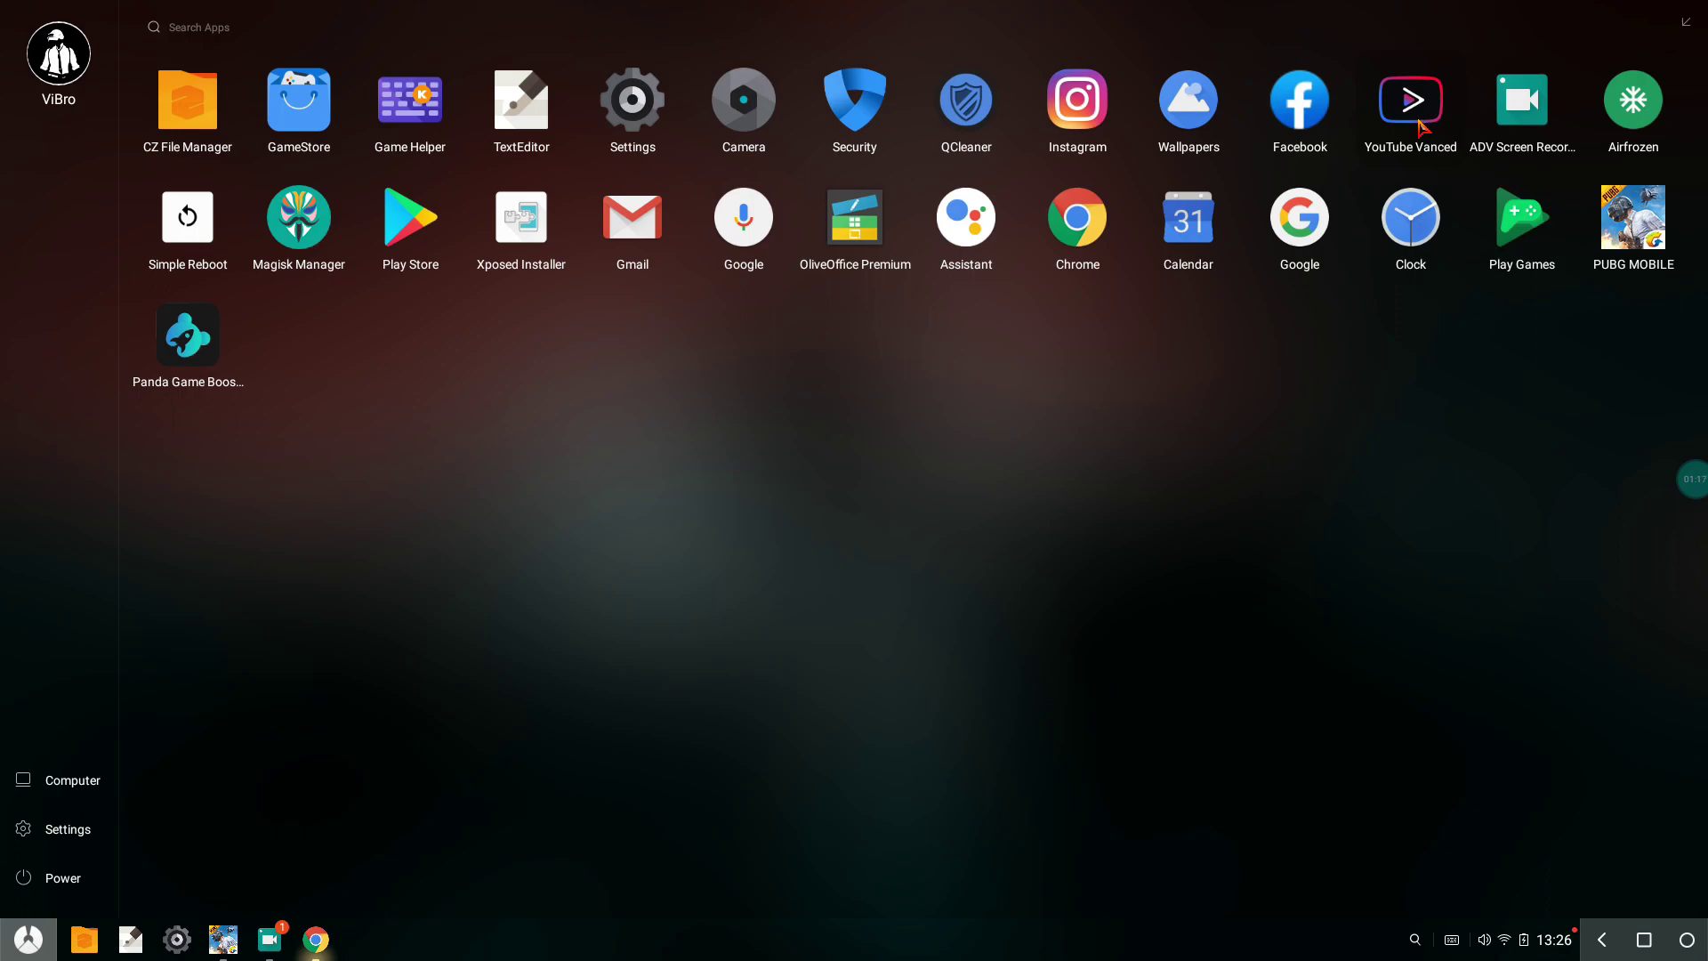
{"action": "left_click", "coordinate": [651, 104]}
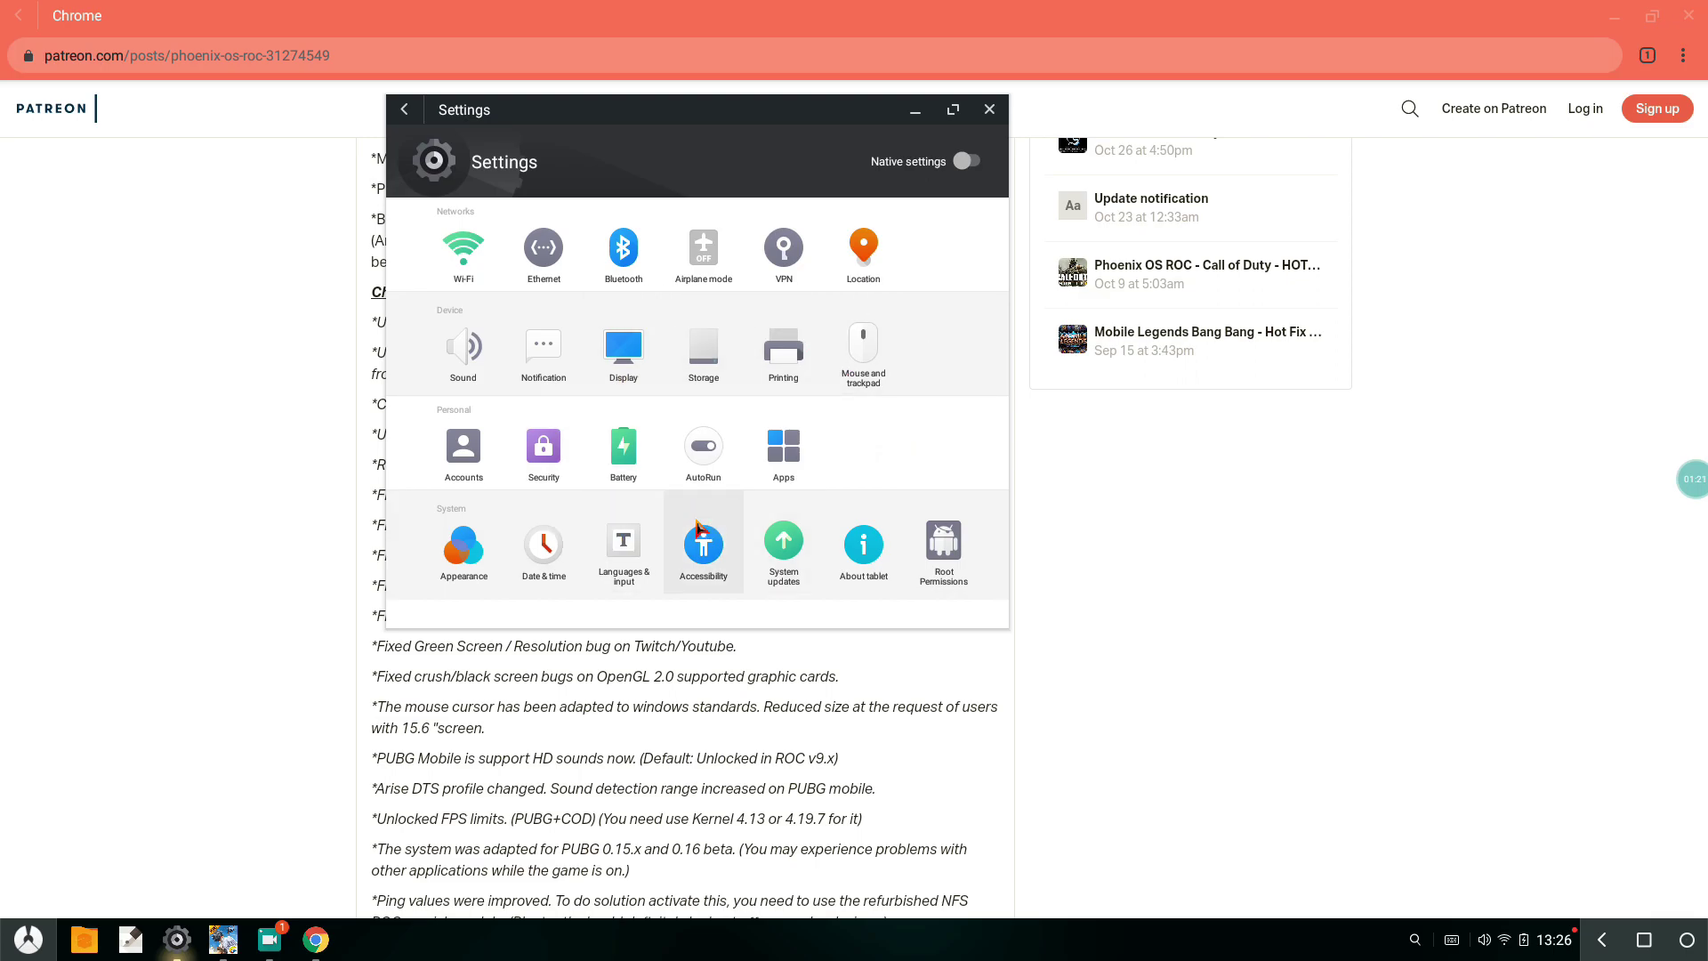
{"action": "left_click", "coordinate": [989, 109]}
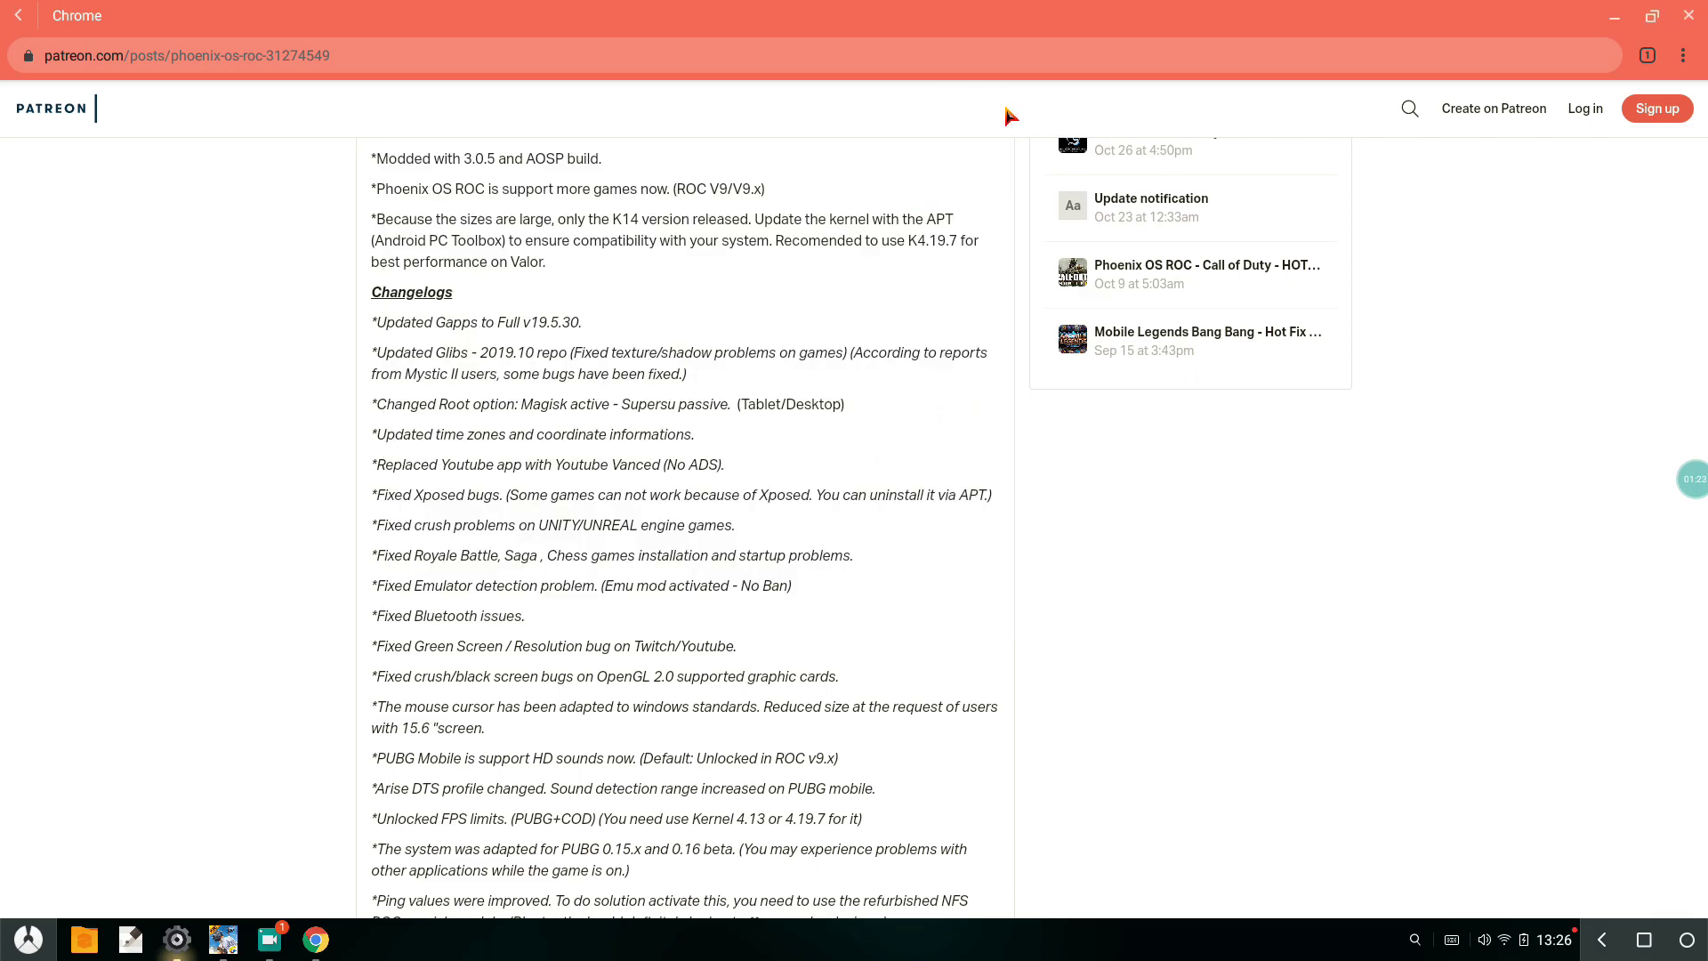
{"action": "left_click_drag", "start_coordinate": [629, 703], "coordinate": [680, 494]}
{"action": "left_click", "coordinate": [615, 622]}
{"action": "scroll", "coordinate": [559, 694], "scroll_direction": "down", "scroll_amount": 1}
{"action": "scroll", "coordinate": [558, 687], "scroll_direction": "down", "scroll_amount": 1}
{"action": "scroll", "coordinate": [553, 647], "scroll_direction": "down", "scroll_amount": 1}
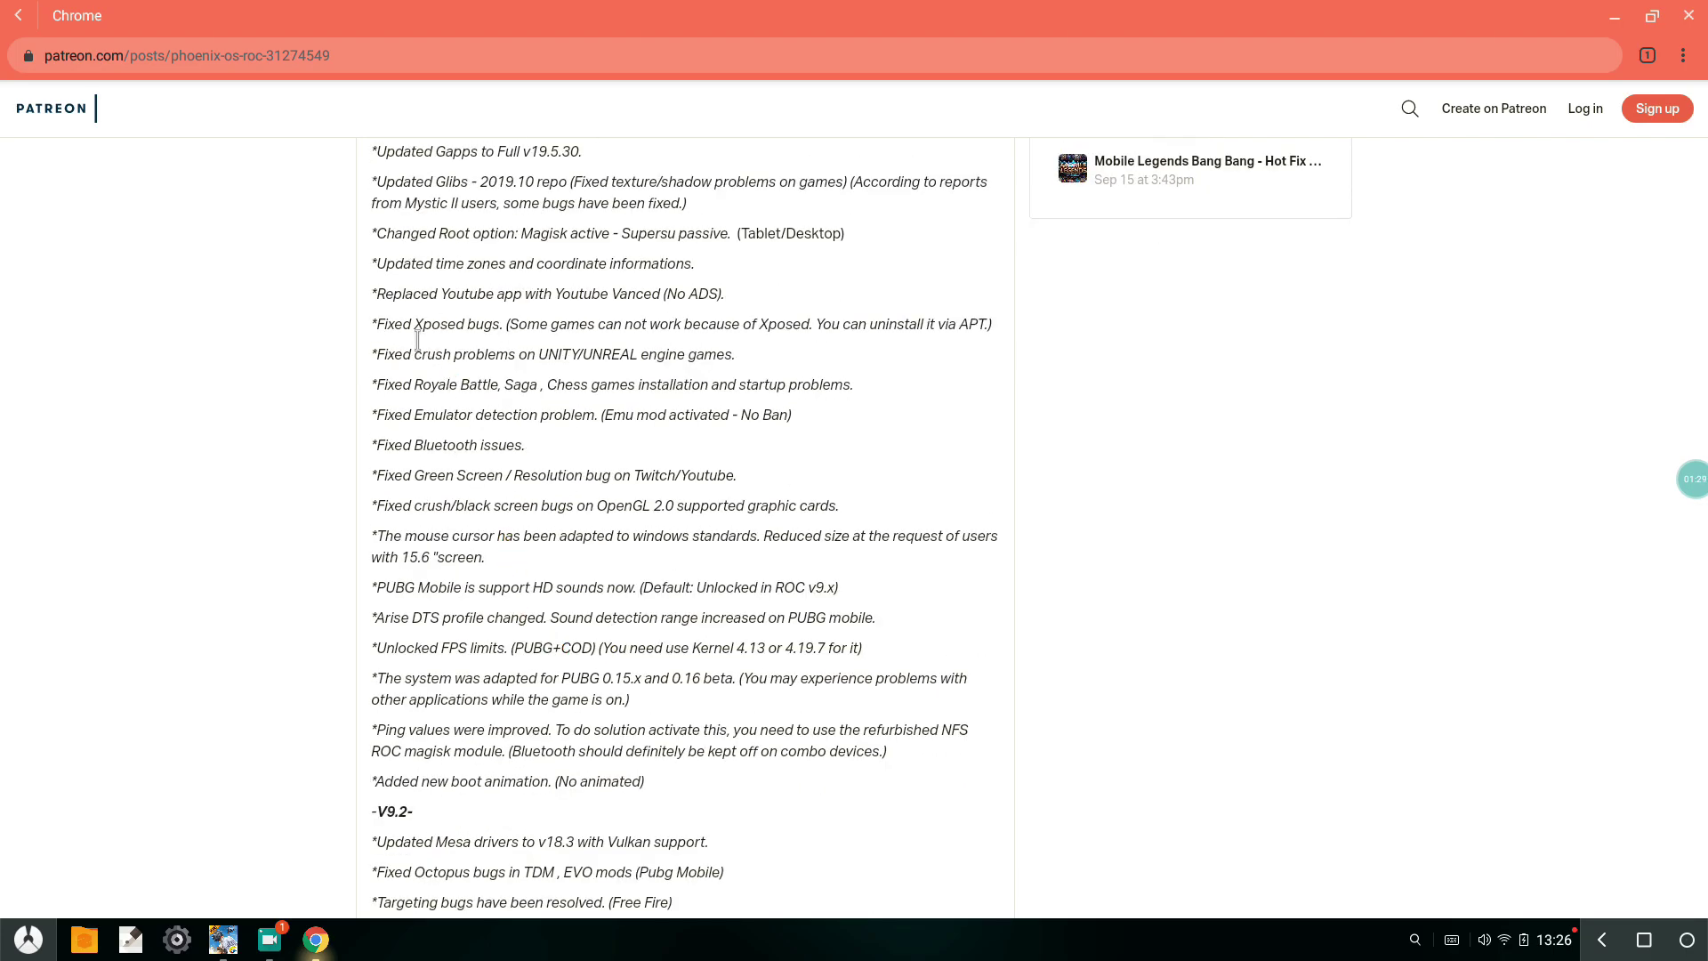
{"action": "scroll", "coordinate": [383, 371], "scroll_direction": "up", "scroll_amount": 1}
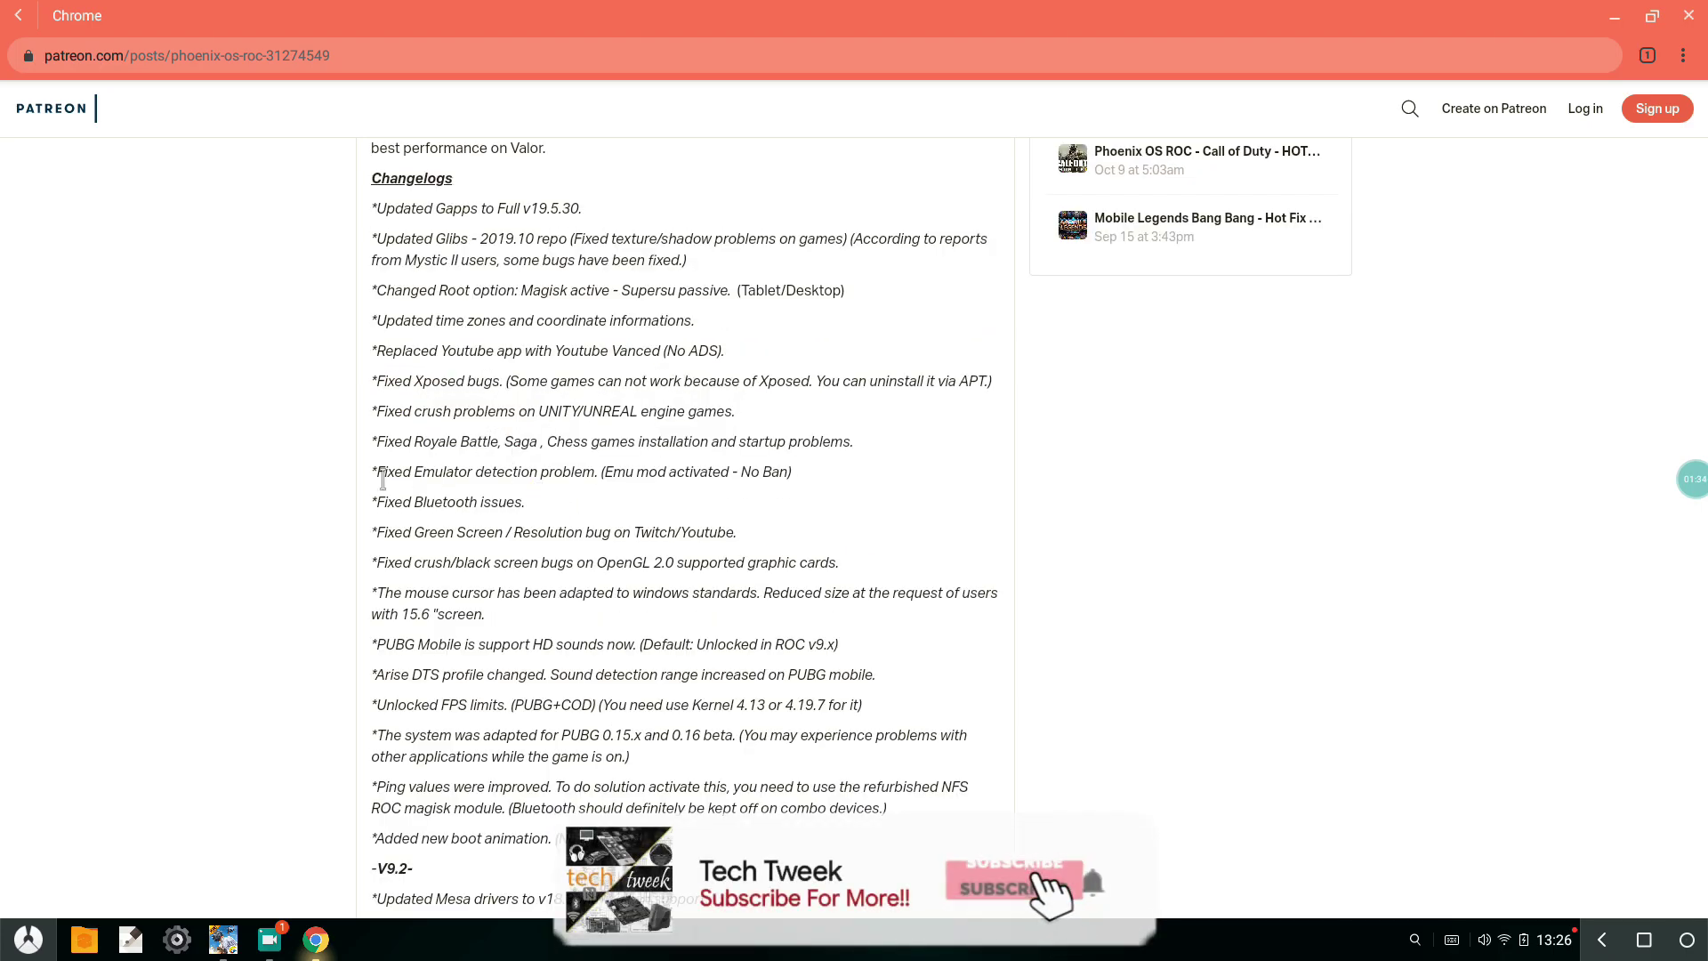
{"action": "left_click_drag", "start_coordinate": [380, 472], "coordinate": [613, 476]}
{"action": "left_click", "coordinate": [613, 476]}
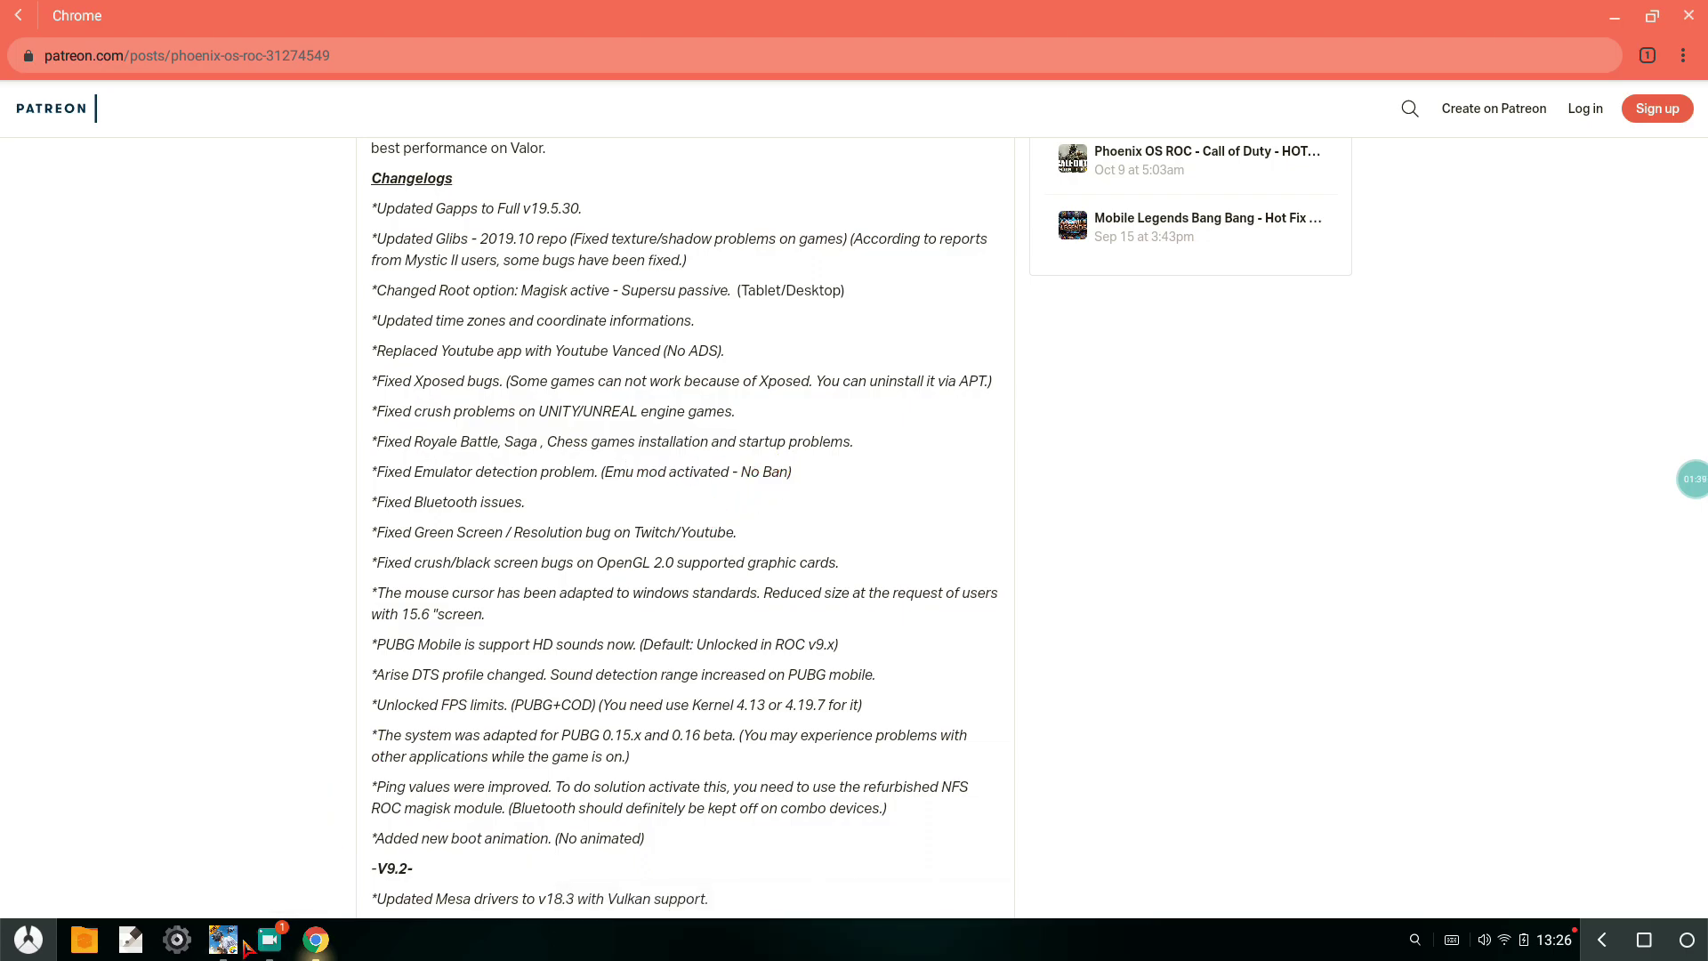
Launch PUBG Mobile, check its Smooth/Extreme graphics settings, and return to the lobby
{"action": "left_click", "coordinate": [315, 940]}
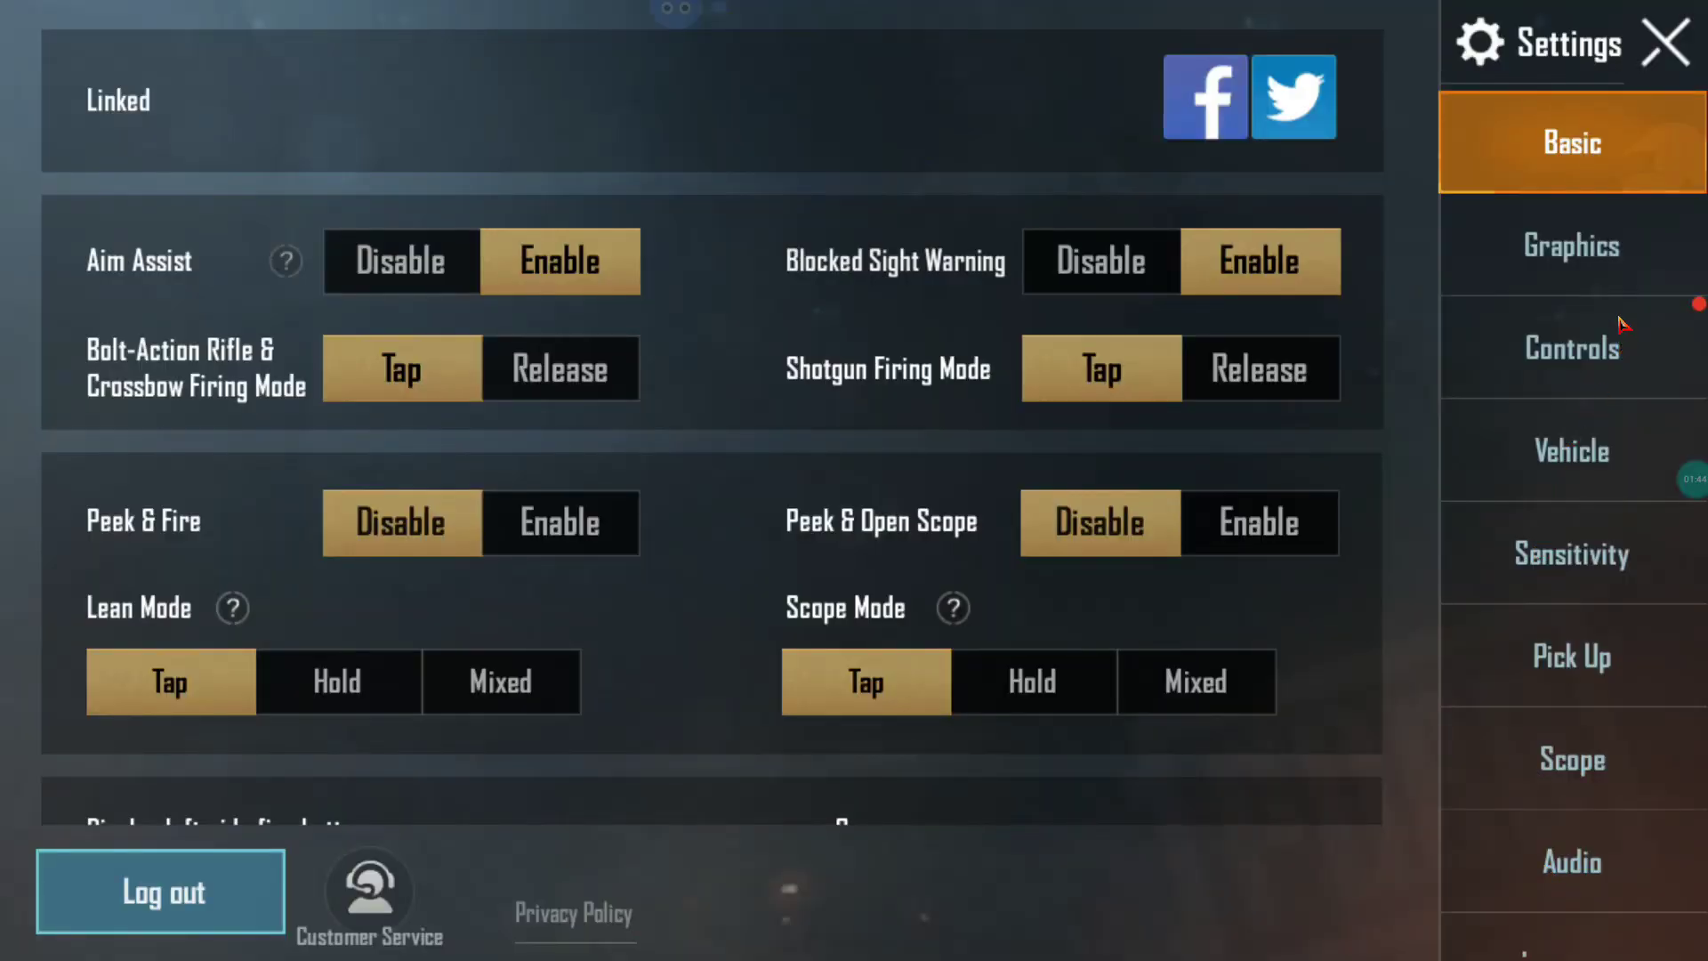
{"action": "left_click", "coordinate": [1612, 269]}
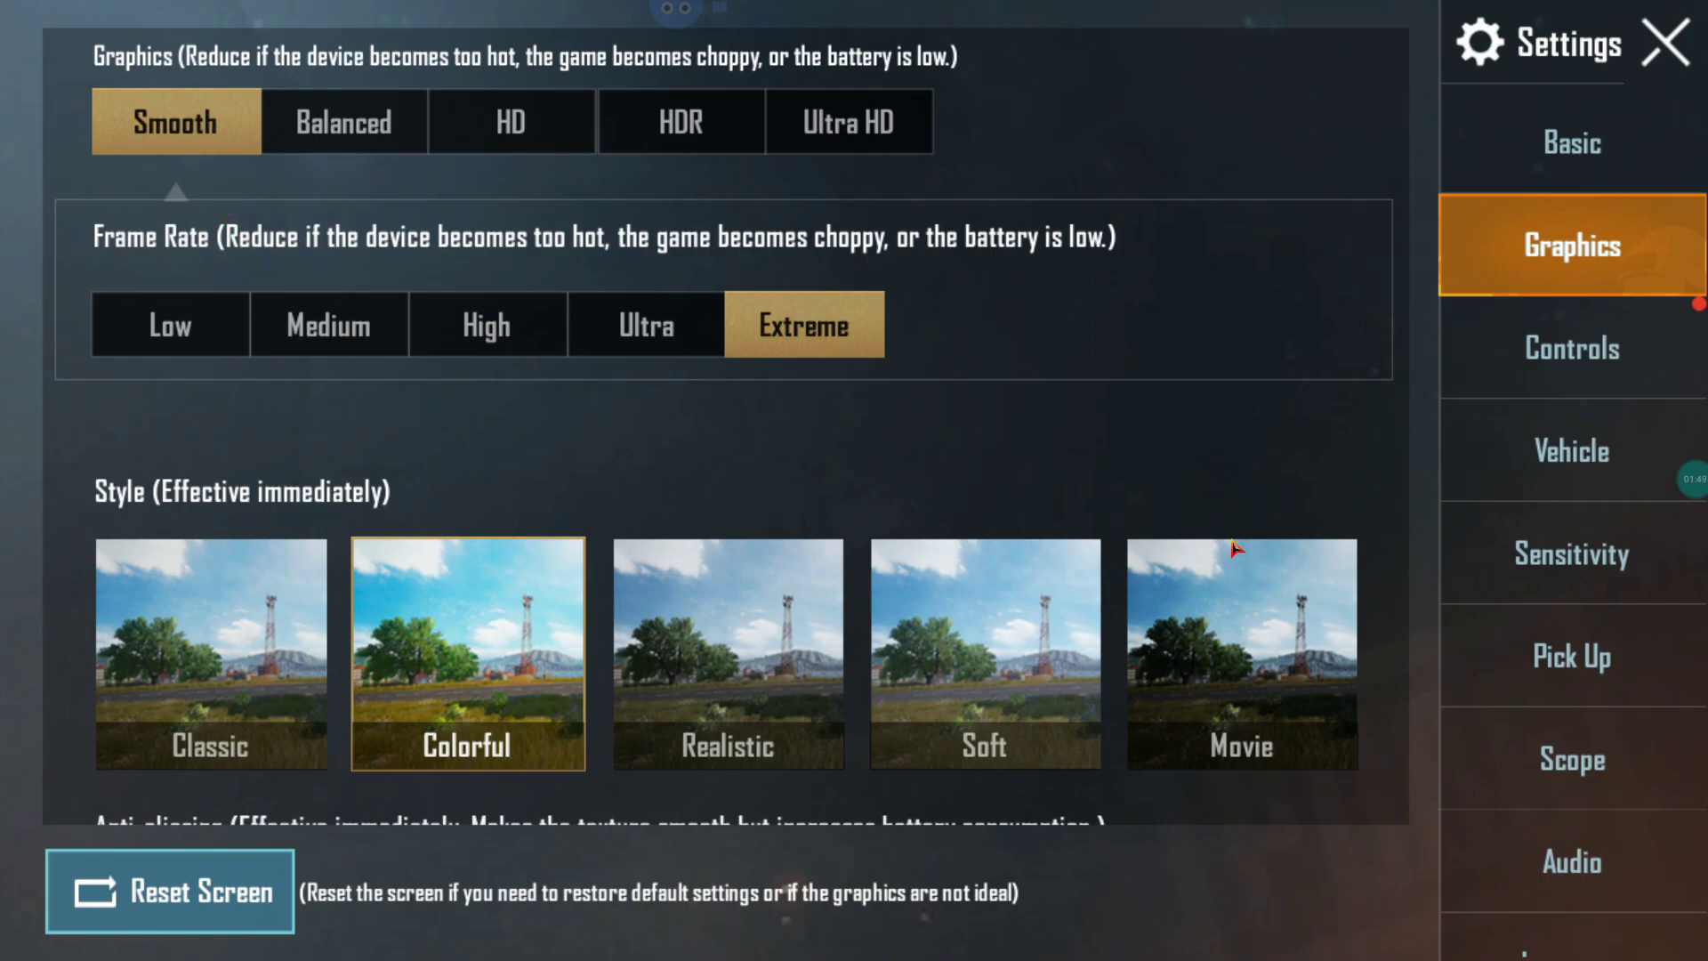
{"action": "left_click", "coordinate": [1670, 47]}
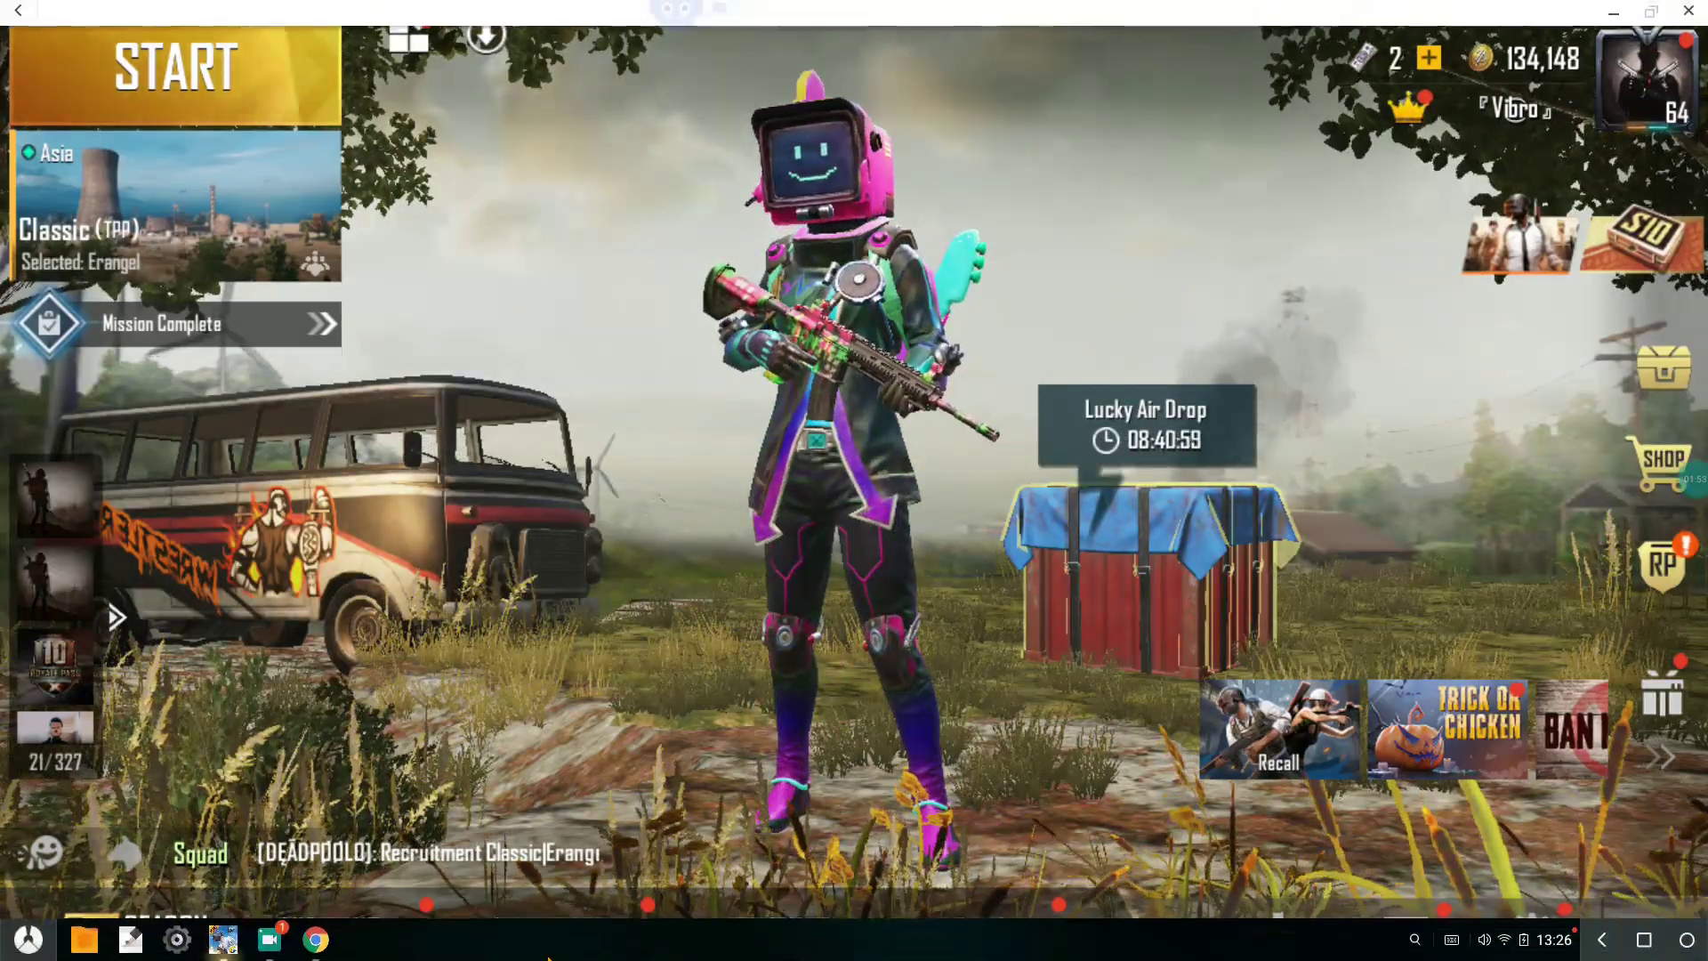
{"action": "left_click", "coordinate": [315, 940]}
{"action": "scroll", "coordinate": [418, 623], "scroll_direction": "down", "scroll_amount": 1}
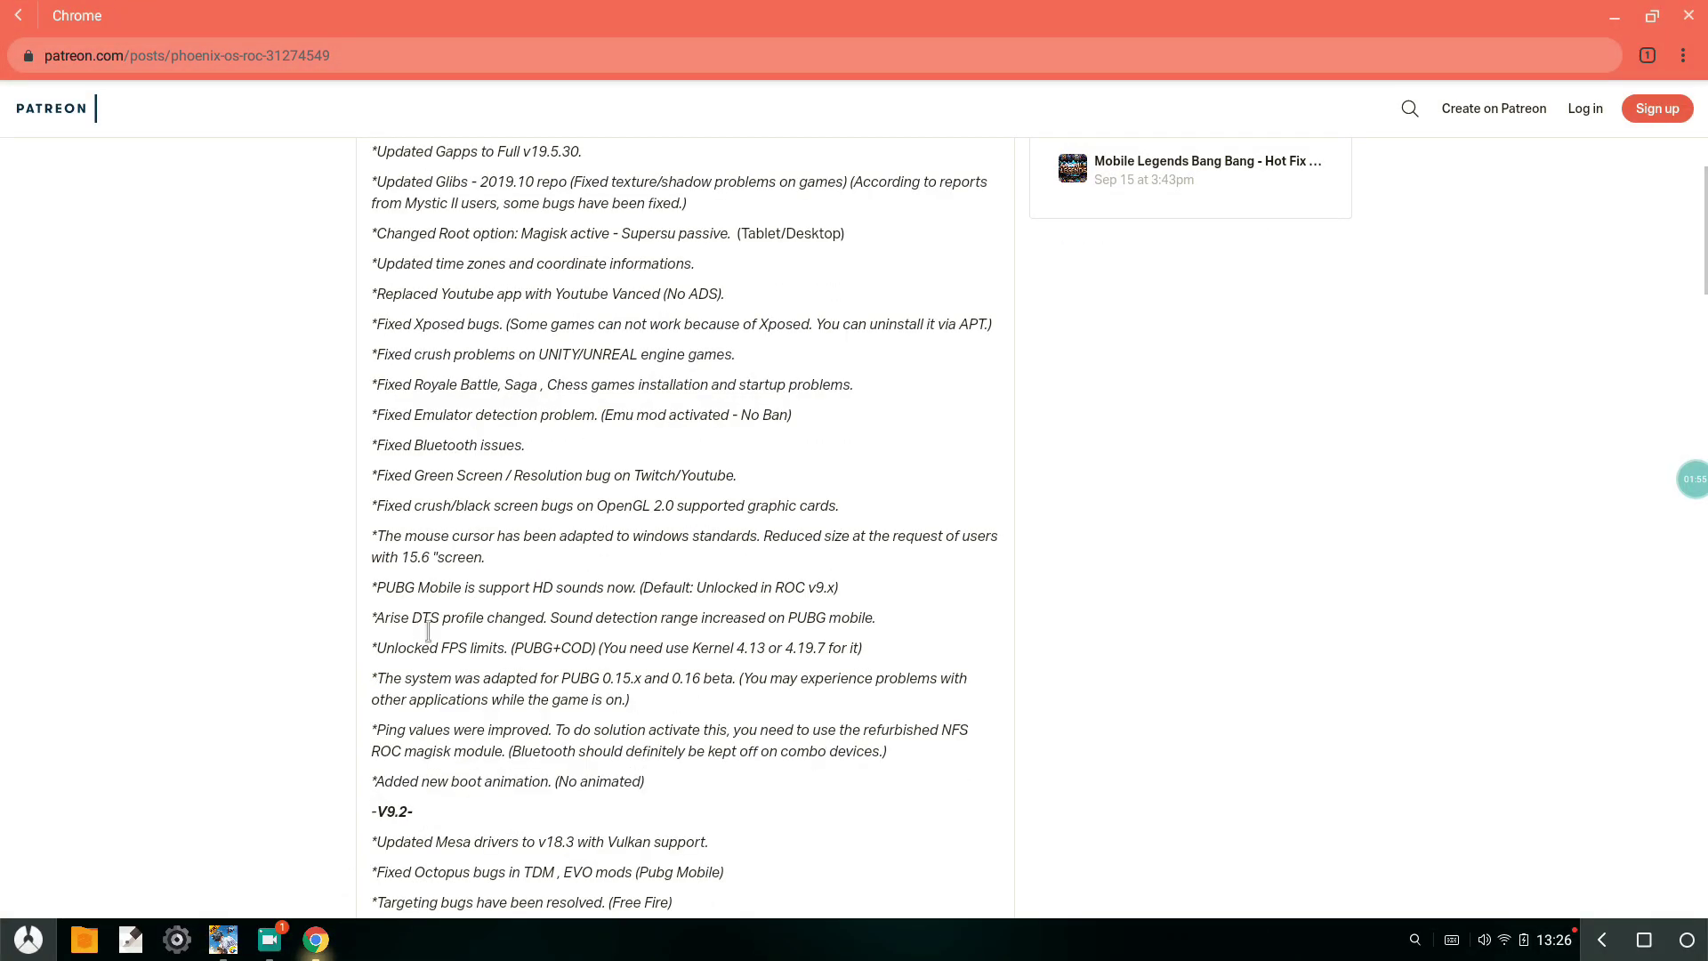
{"action": "scroll", "coordinate": [267, 647], "scroll_direction": "down", "scroll_amount": 1}
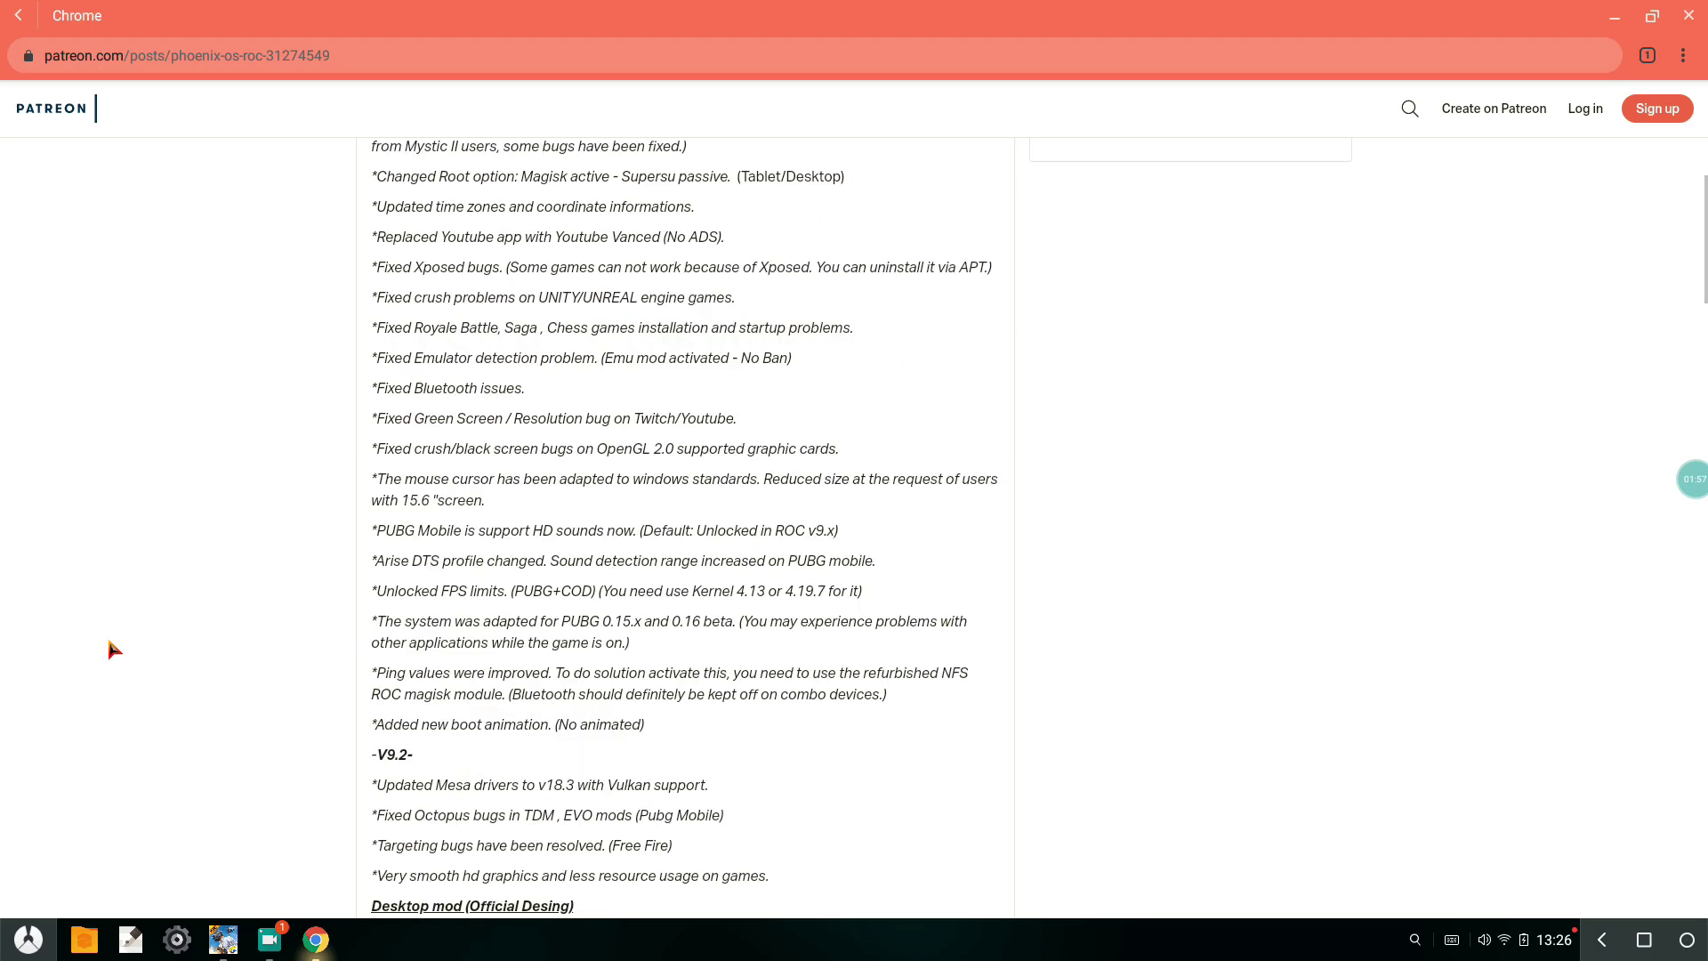
{"action": "scroll", "coordinate": [263, 655], "scroll_direction": "down", "scroll_amount": 1}
{"action": "scroll", "coordinate": [250, 636], "scroll_direction": "down", "scroll_amount": 1}
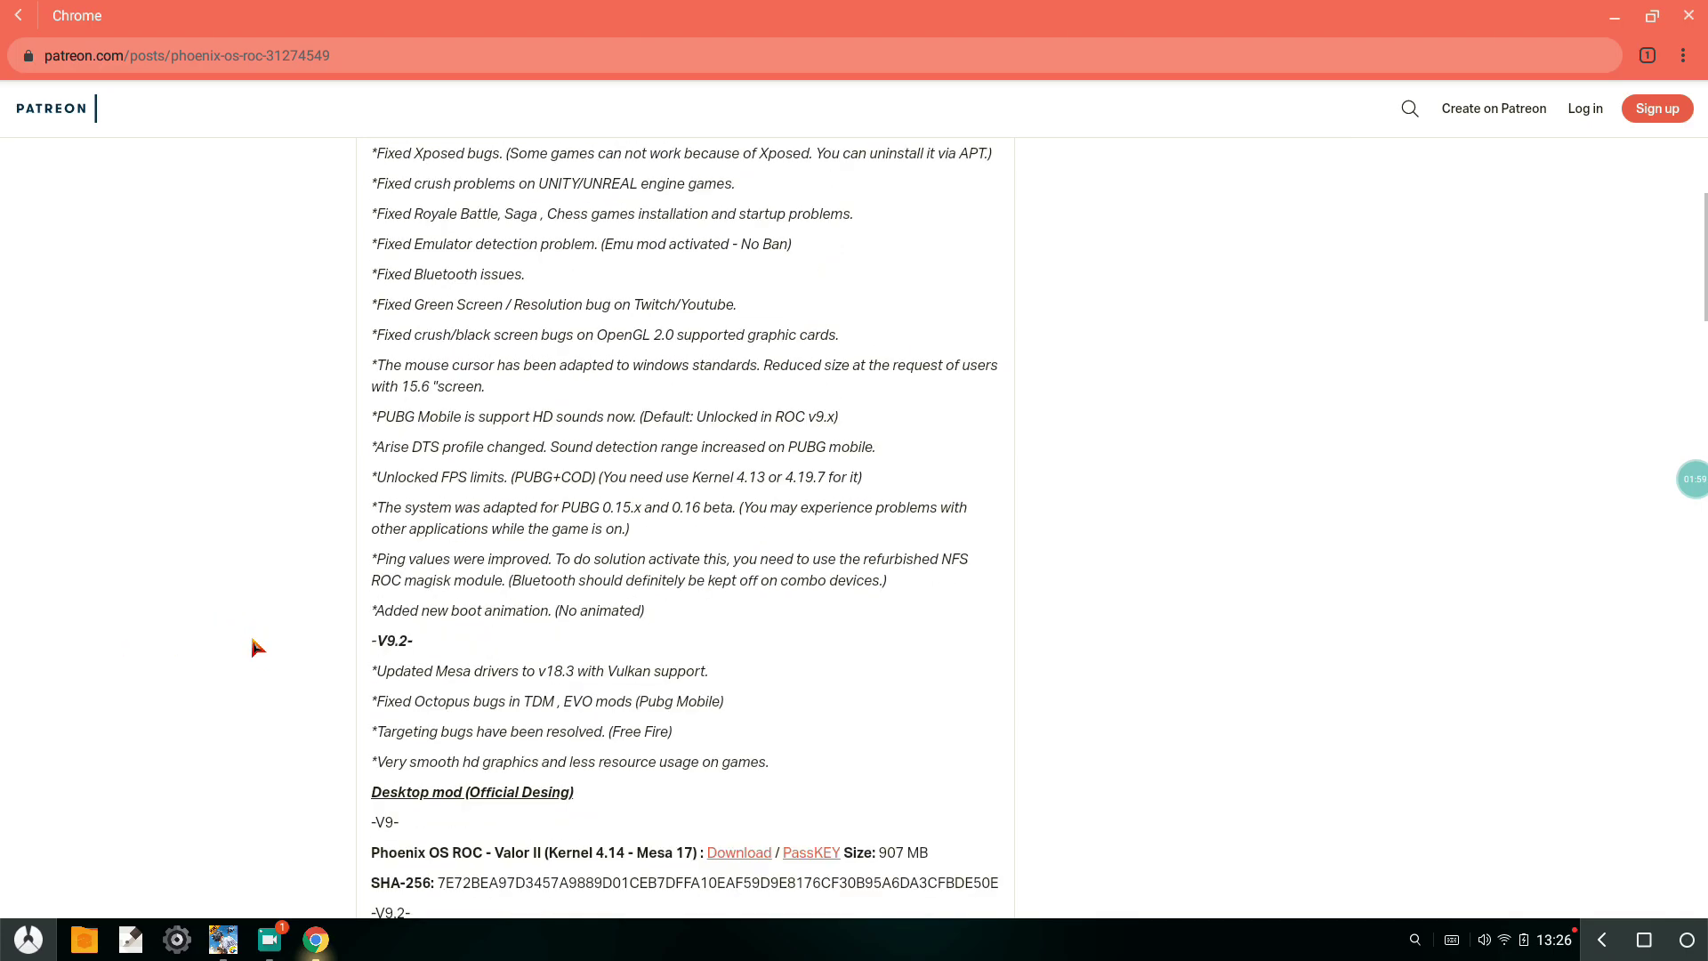
{"action": "left_click_drag", "start_coordinate": [418, 675], "coordinate": [566, 675]}
{"action": "left_click", "coordinate": [636, 675]}
{"action": "scroll", "coordinate": [400, 668], "scroll_direction": "down", "scroll_amount": 1}
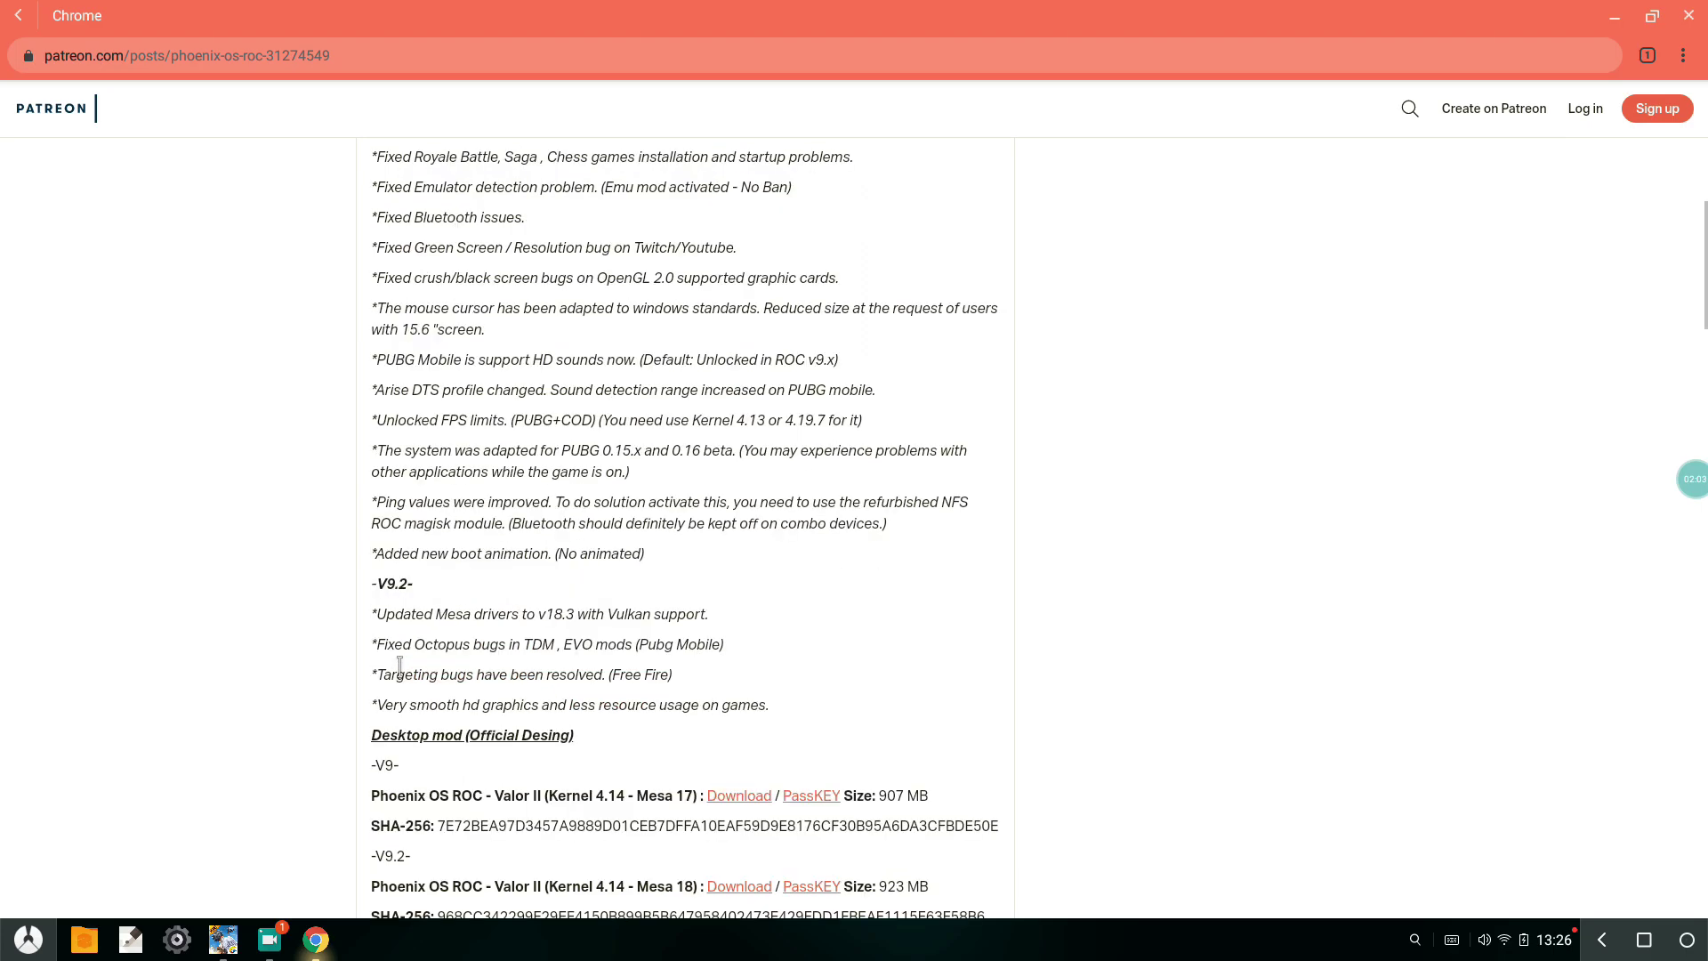
{"action": "scroll", "coordinate": [374, 694], "scroll_direction": "down", "scroll_amount": 1}
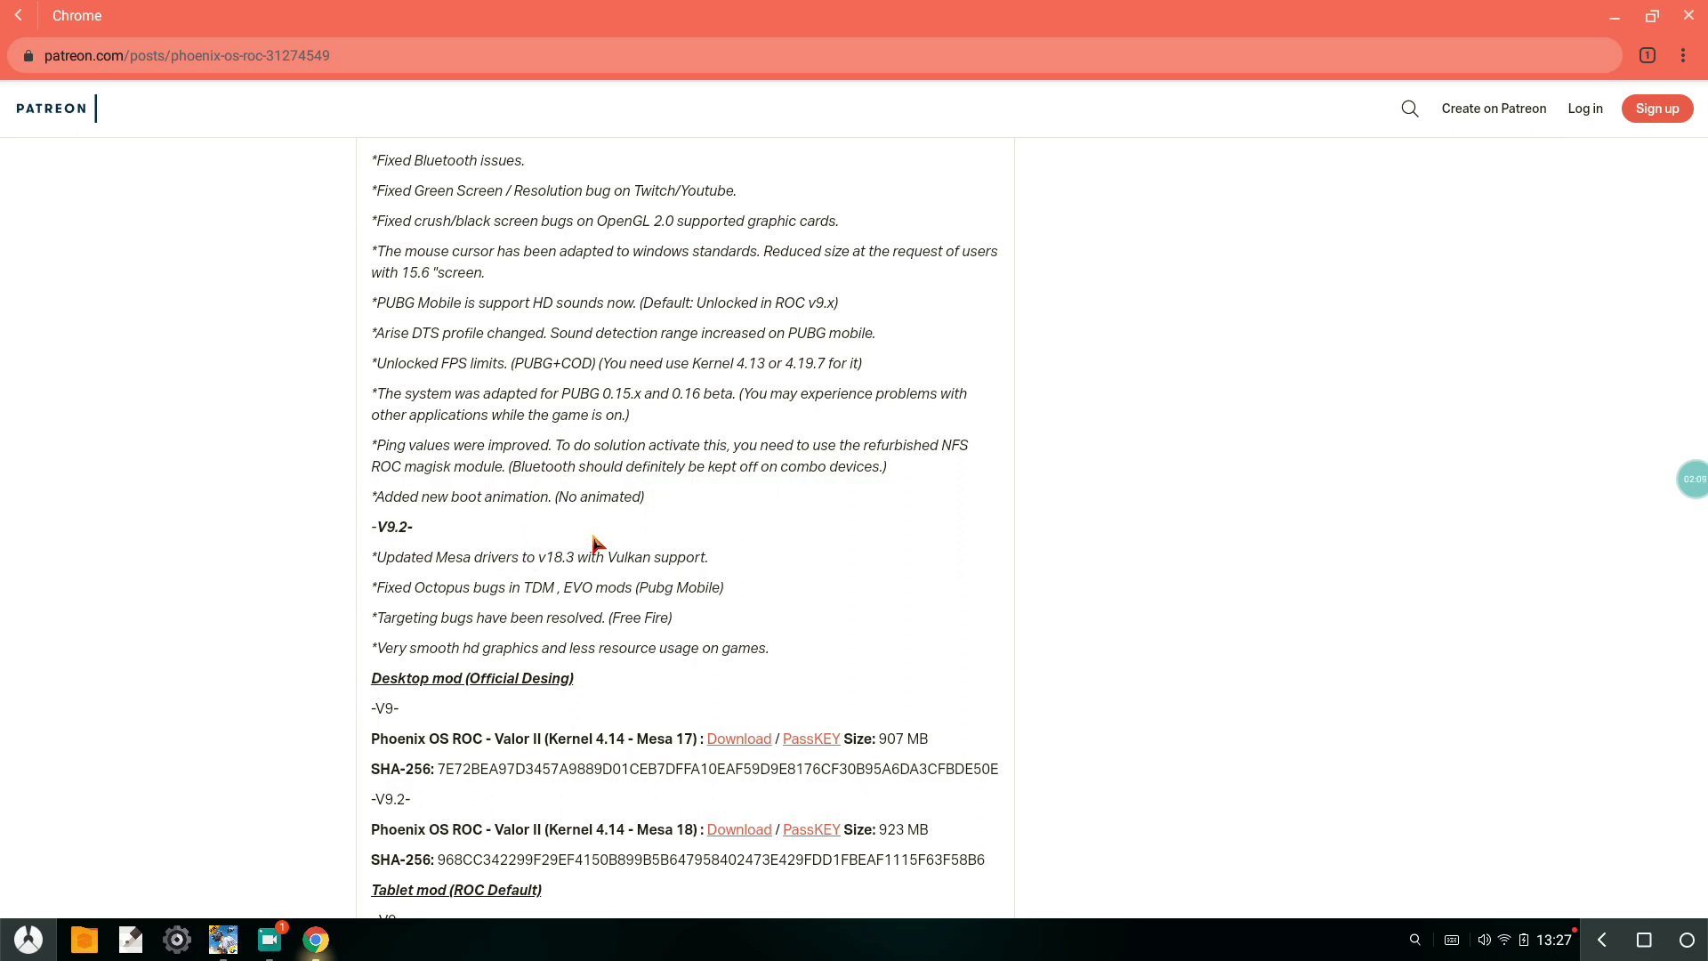
{"action": "scroll", "coordinate": [596, 545], "scroll_direction": "down", "scroll_amount": 1}
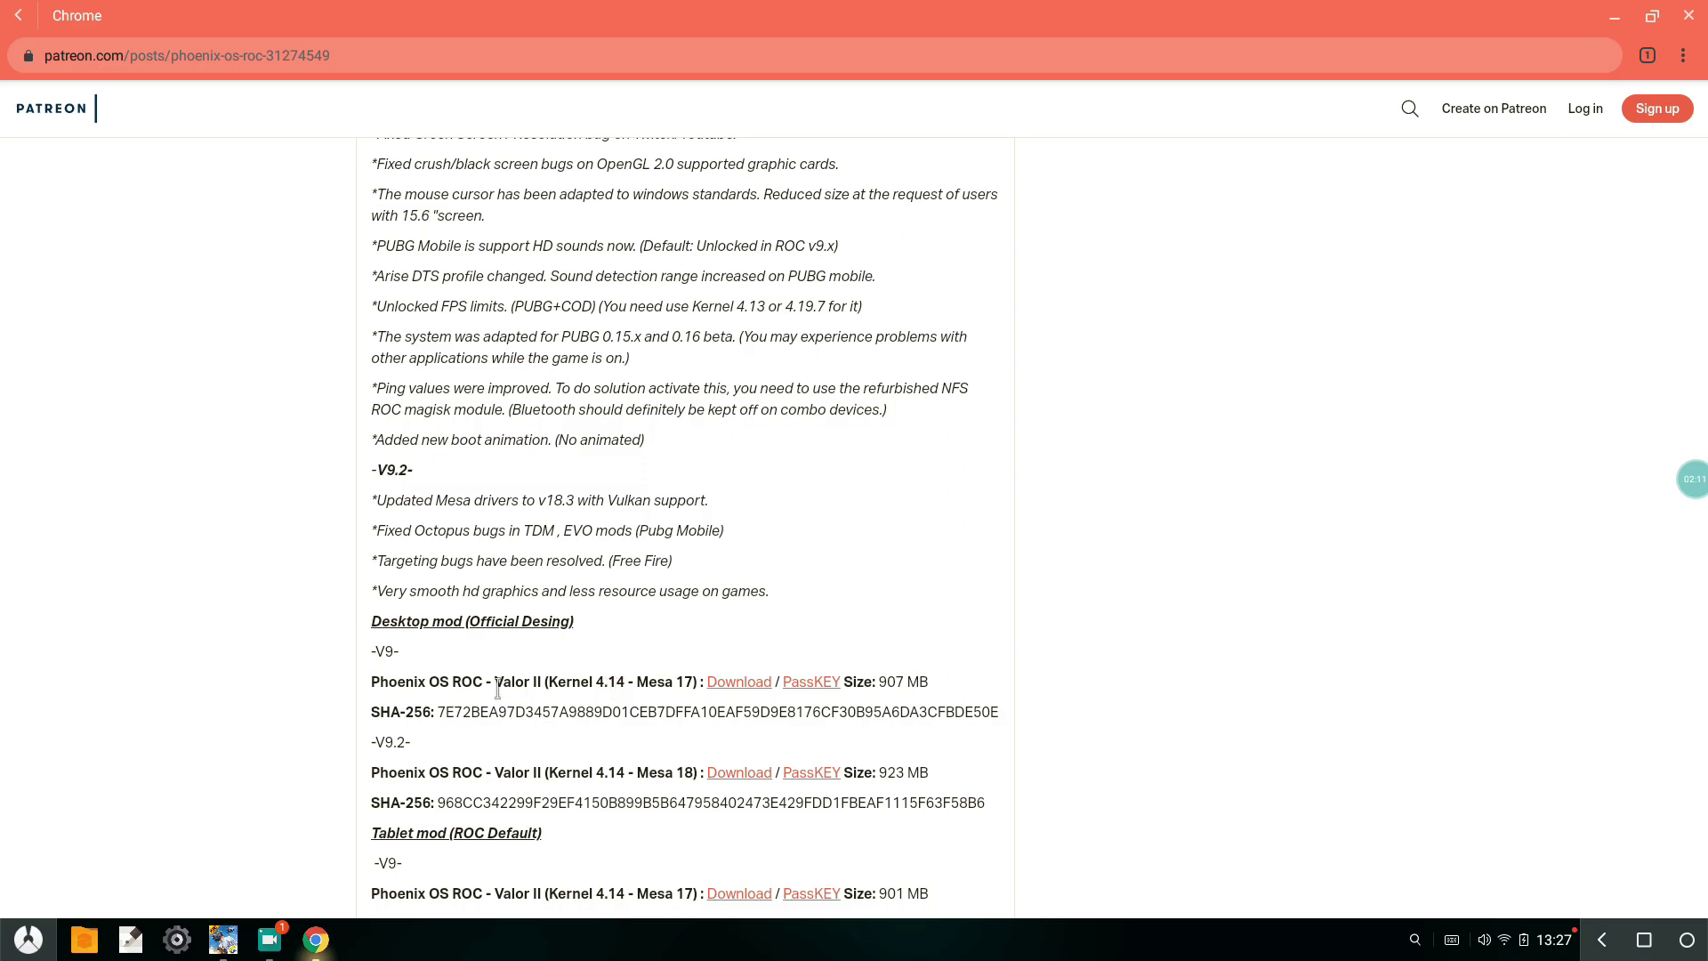
{"action": "left_click_drag", "start_coordinate": [396, 686], "coordinate": [593, 687]}
{"action": "left_click", "coordinate": [589, 695]}
{"action": "scroll", "coordinate": [329, 655], "scroll_direction": "down", "scroll_amount": 1}
{"action": "scroll", "coordinate": [752, 508], "scroll_direction": "down", "scroll_amount": 2}
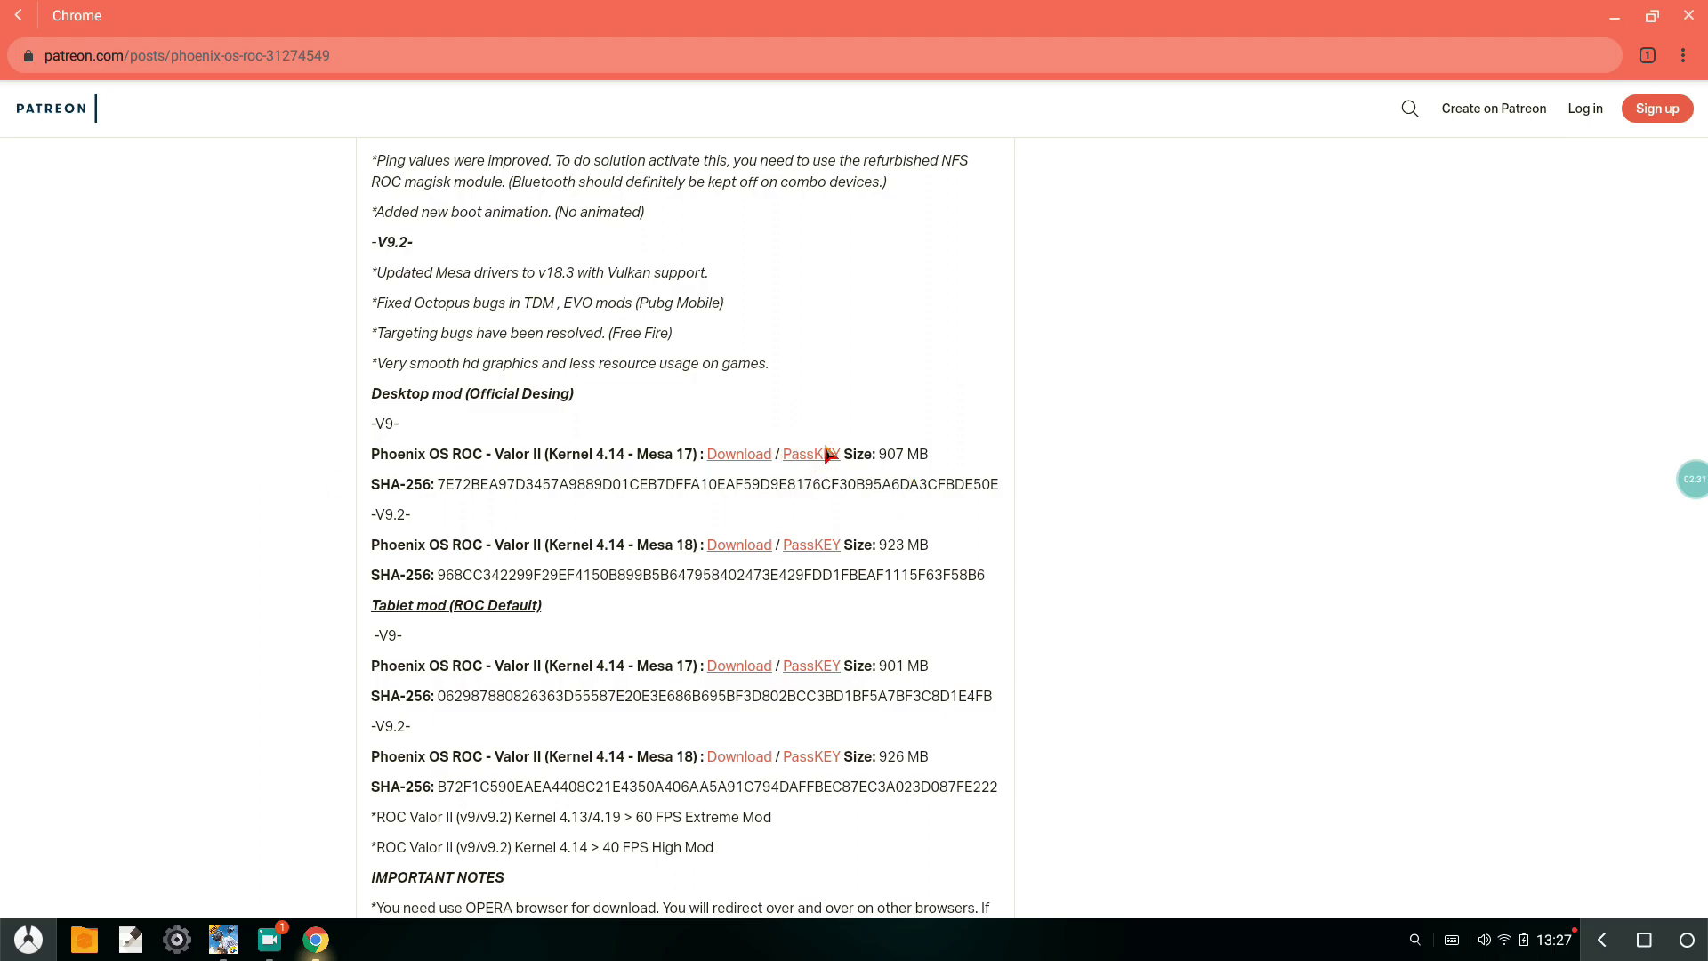
{"action": "scroll", "coordinate": [481, 528], "scroll_direction": "down", "scroll_amount": 1}
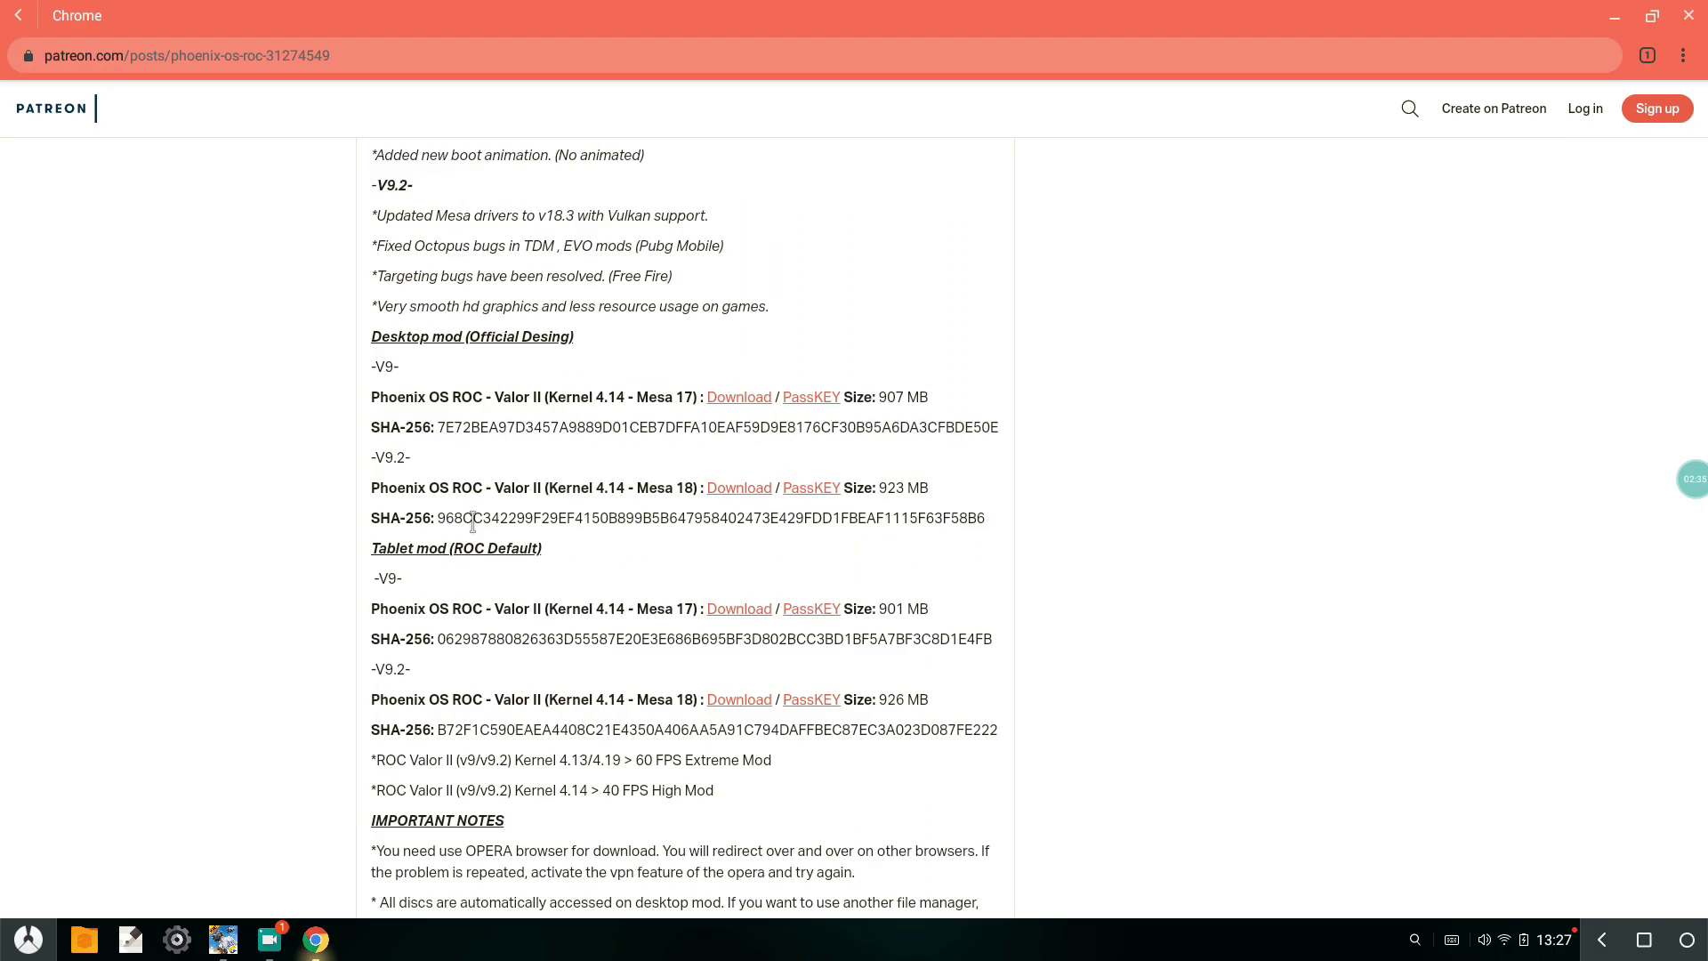
{"action": "scroll", "coordinate": [473, 524], "scroll_direction": "down", "scroll_amount": 1}
{"action": "scroll", "coordinate": [468, 540], "scroll_direction": "down", "scroll_amount": 5}
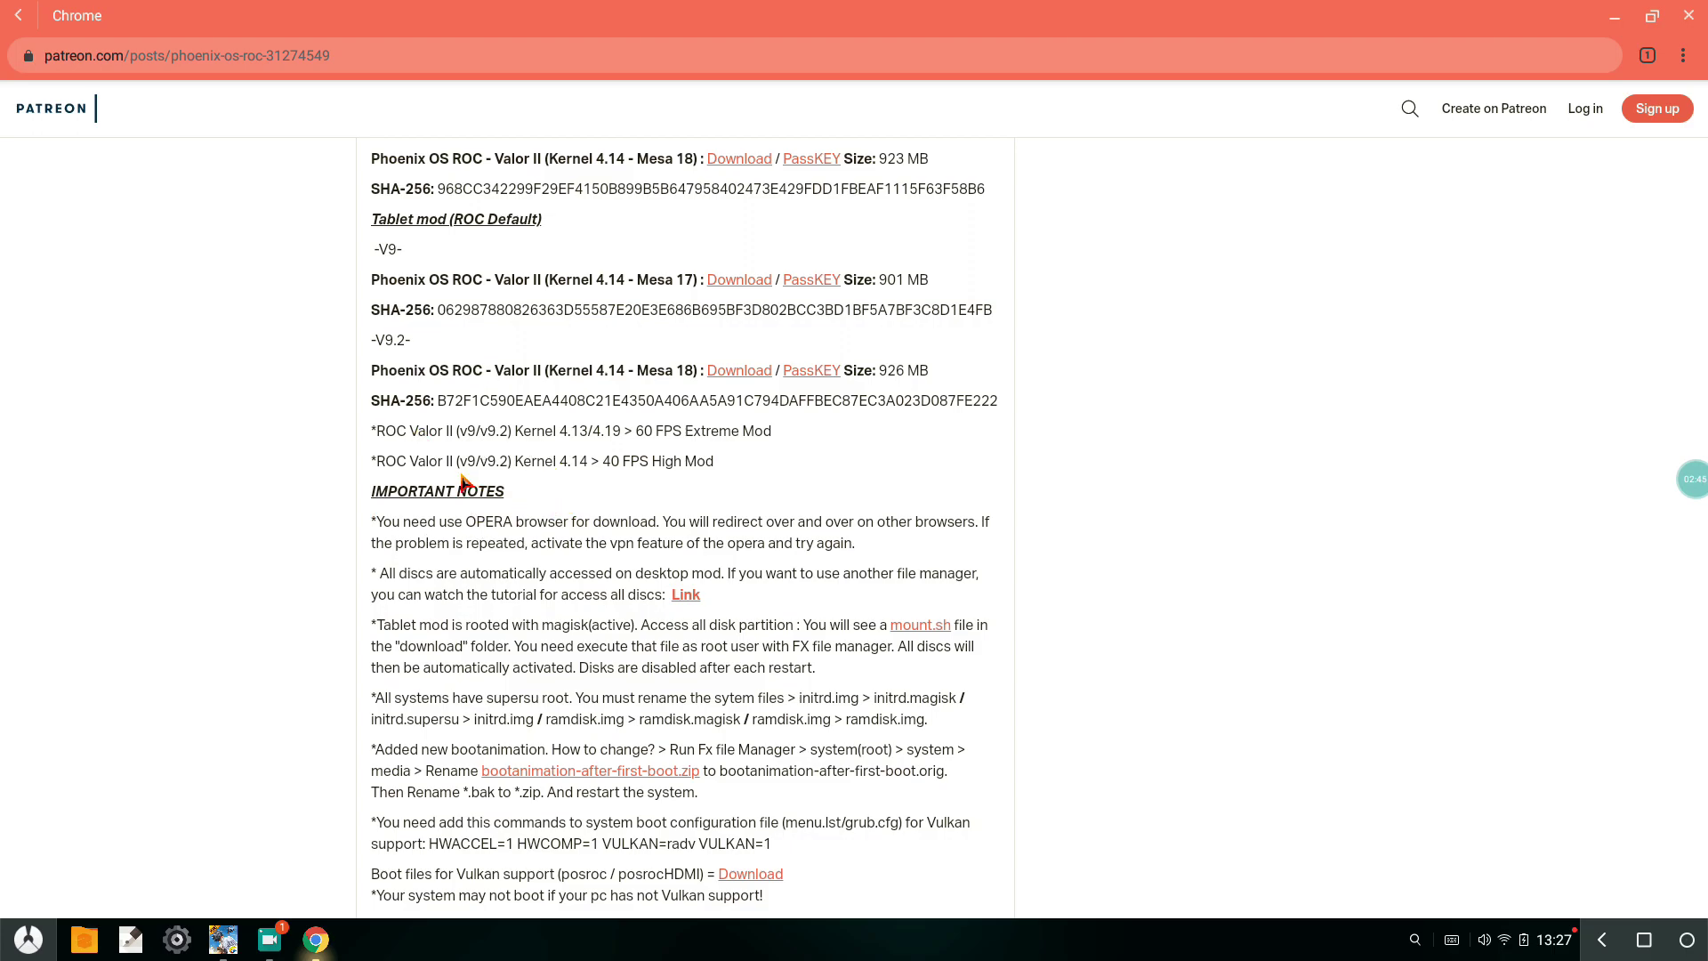
{"action": "scroll", "coordinate": [462, 484], "scroll_direction": "down", "scroll_amount": 3}
{"action": "scroll", "coordinate": [293, 685], "scroll_direction": "down", "scroll_amount": 5}
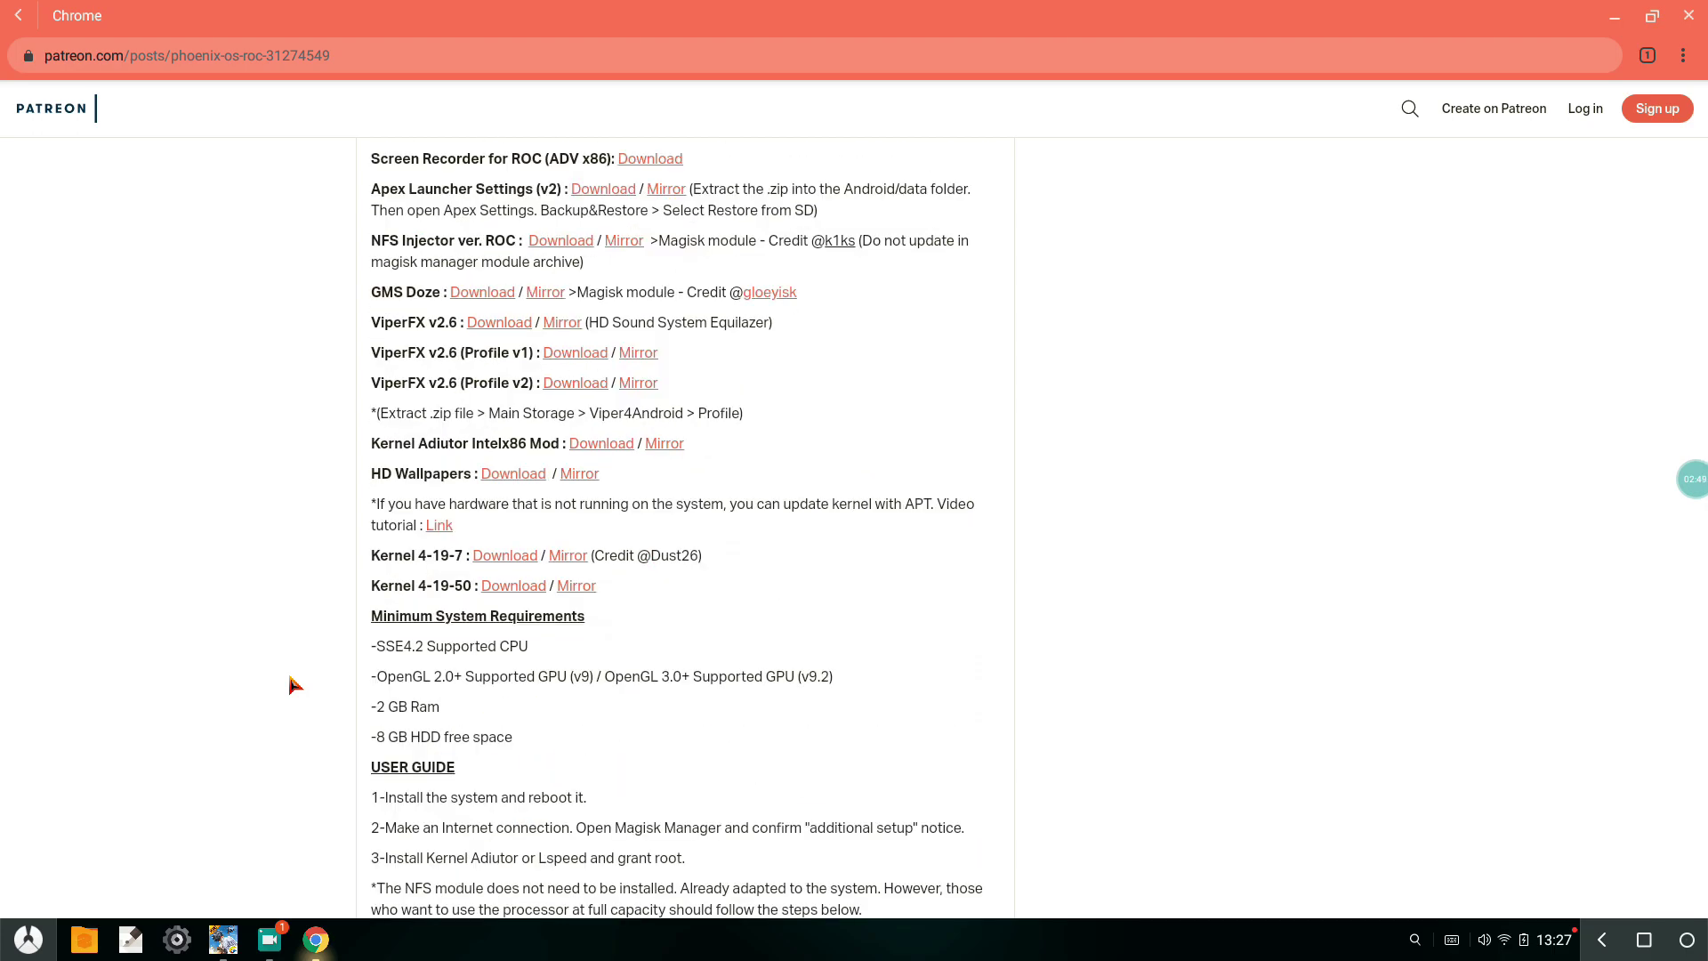
{"action": "scroll", "coordinate": [295, 685], "scroll_direction": "down", "scroll_amount": 2}
{"action": "scroll", "coordinate": [299, 667], "scroll_direction": "down", "scroll_amount": 2}
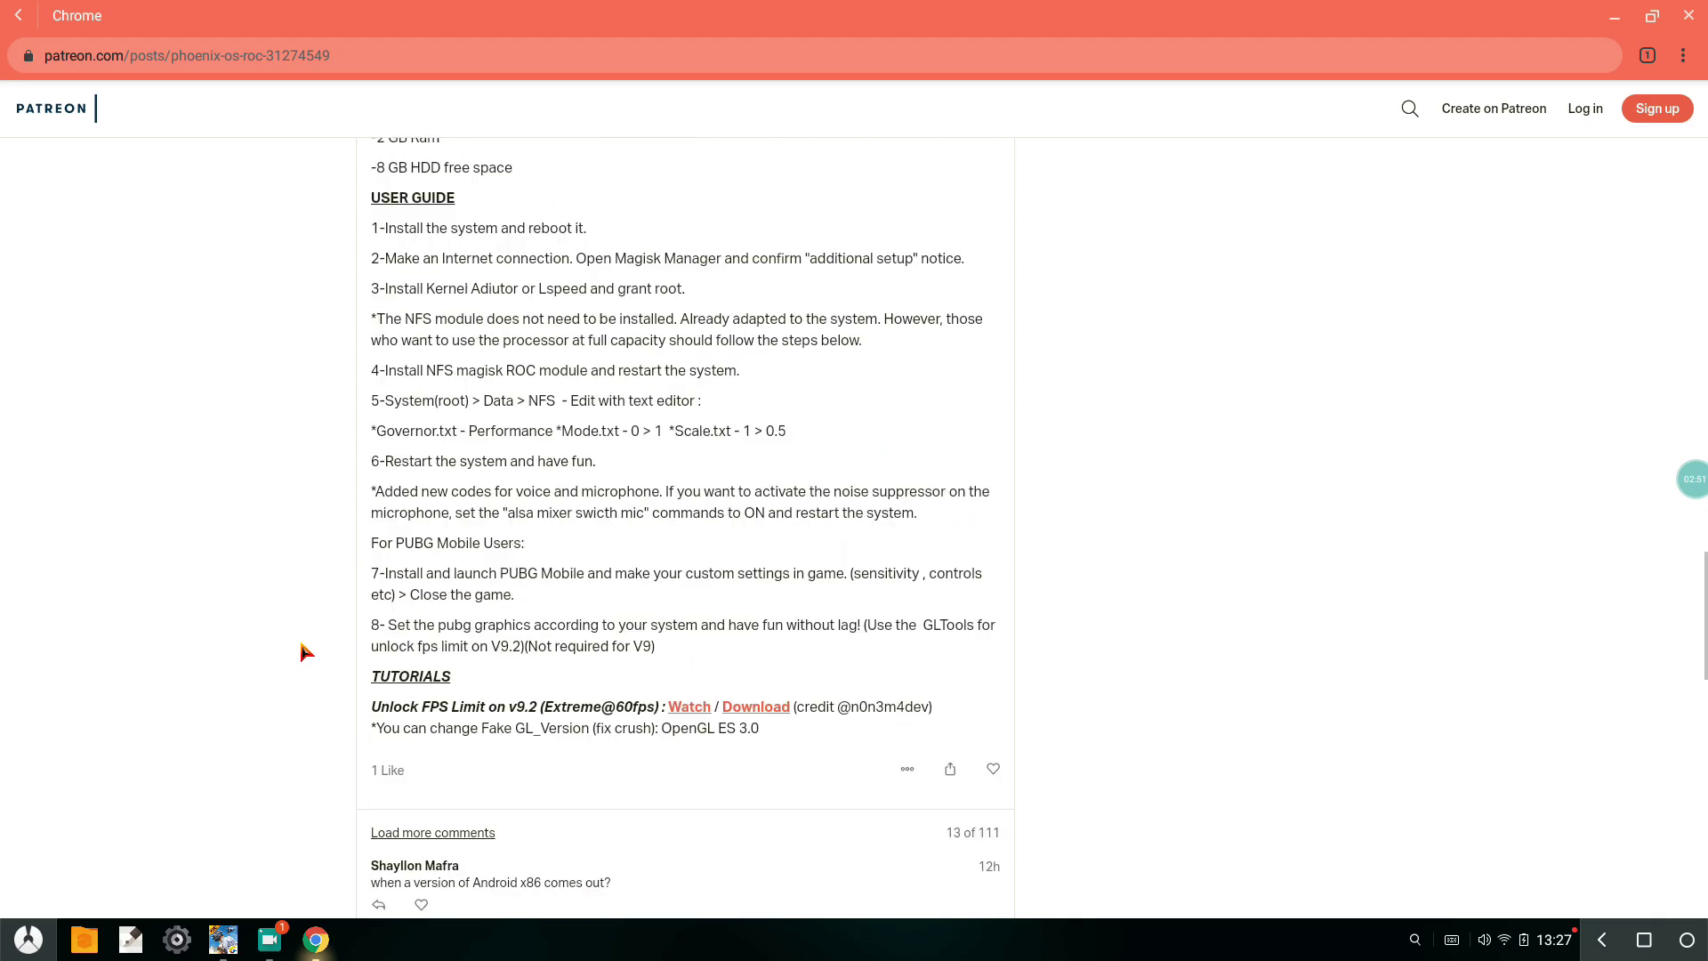
{"action": "scroll", "coordinate": [304, 650], "scroll_direction": "up", "scroll_amount": 5}
{"action": "scroll", "coordinate": [304, 651], "scroll_direction": "up", "scroll_amount": 5}
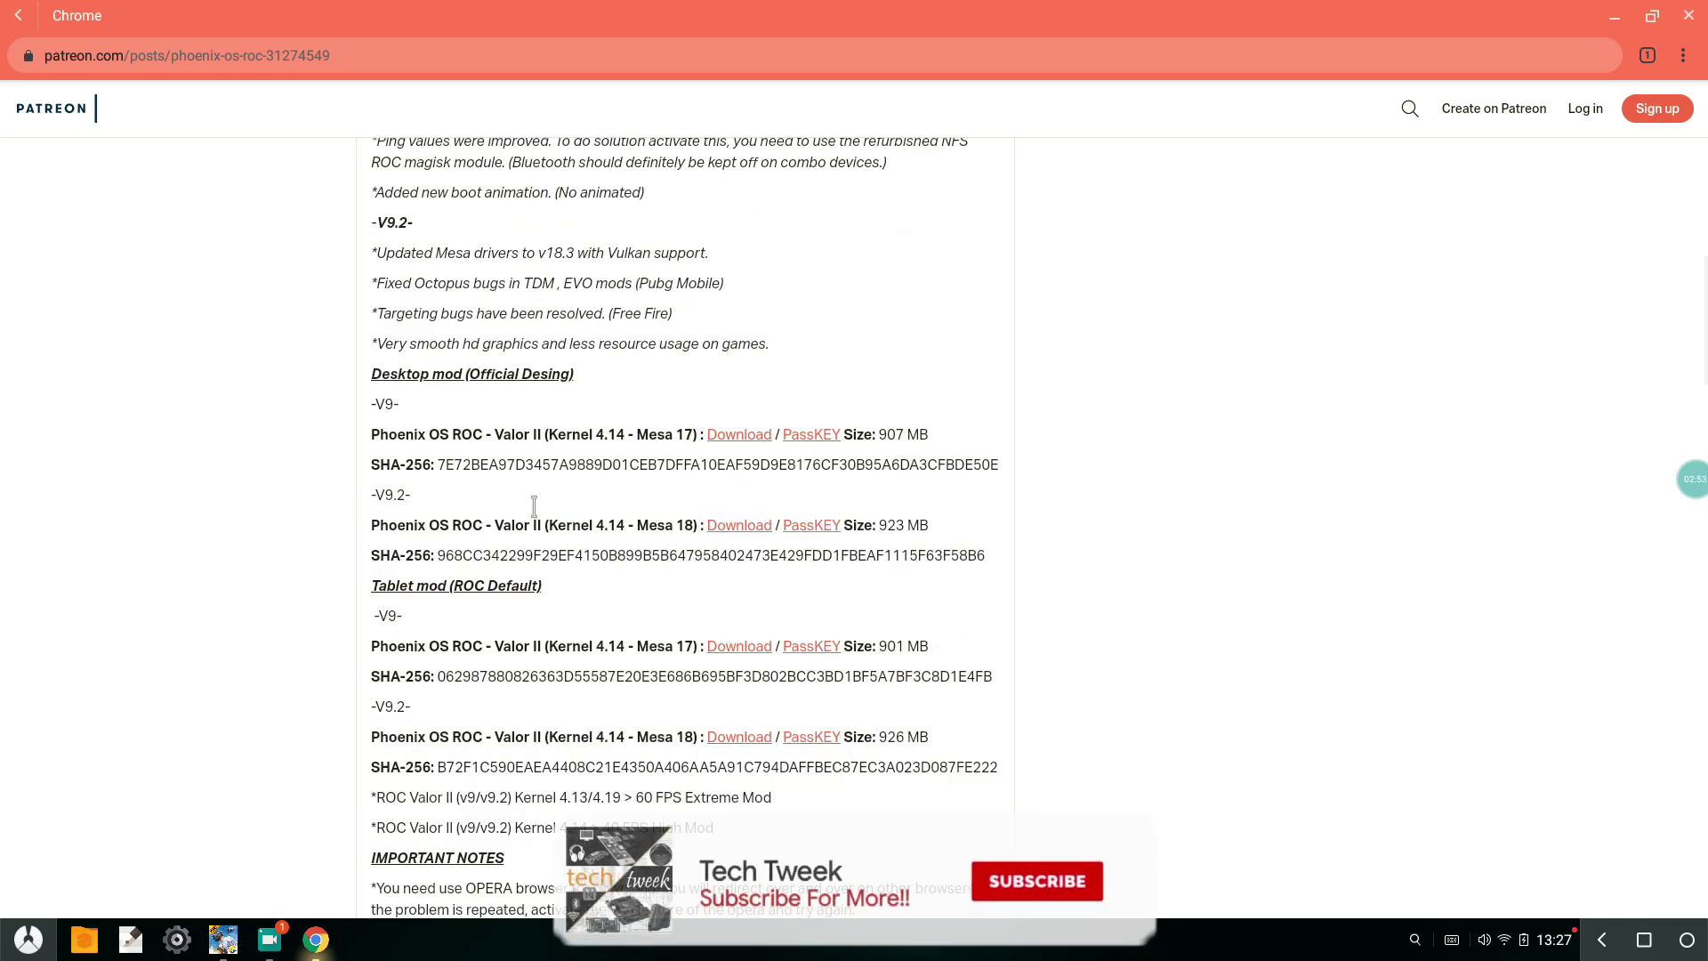
{"action": "scroll", "coordinate": [603, 445], "scroll_direction": "up", "scroll_amount": 10}
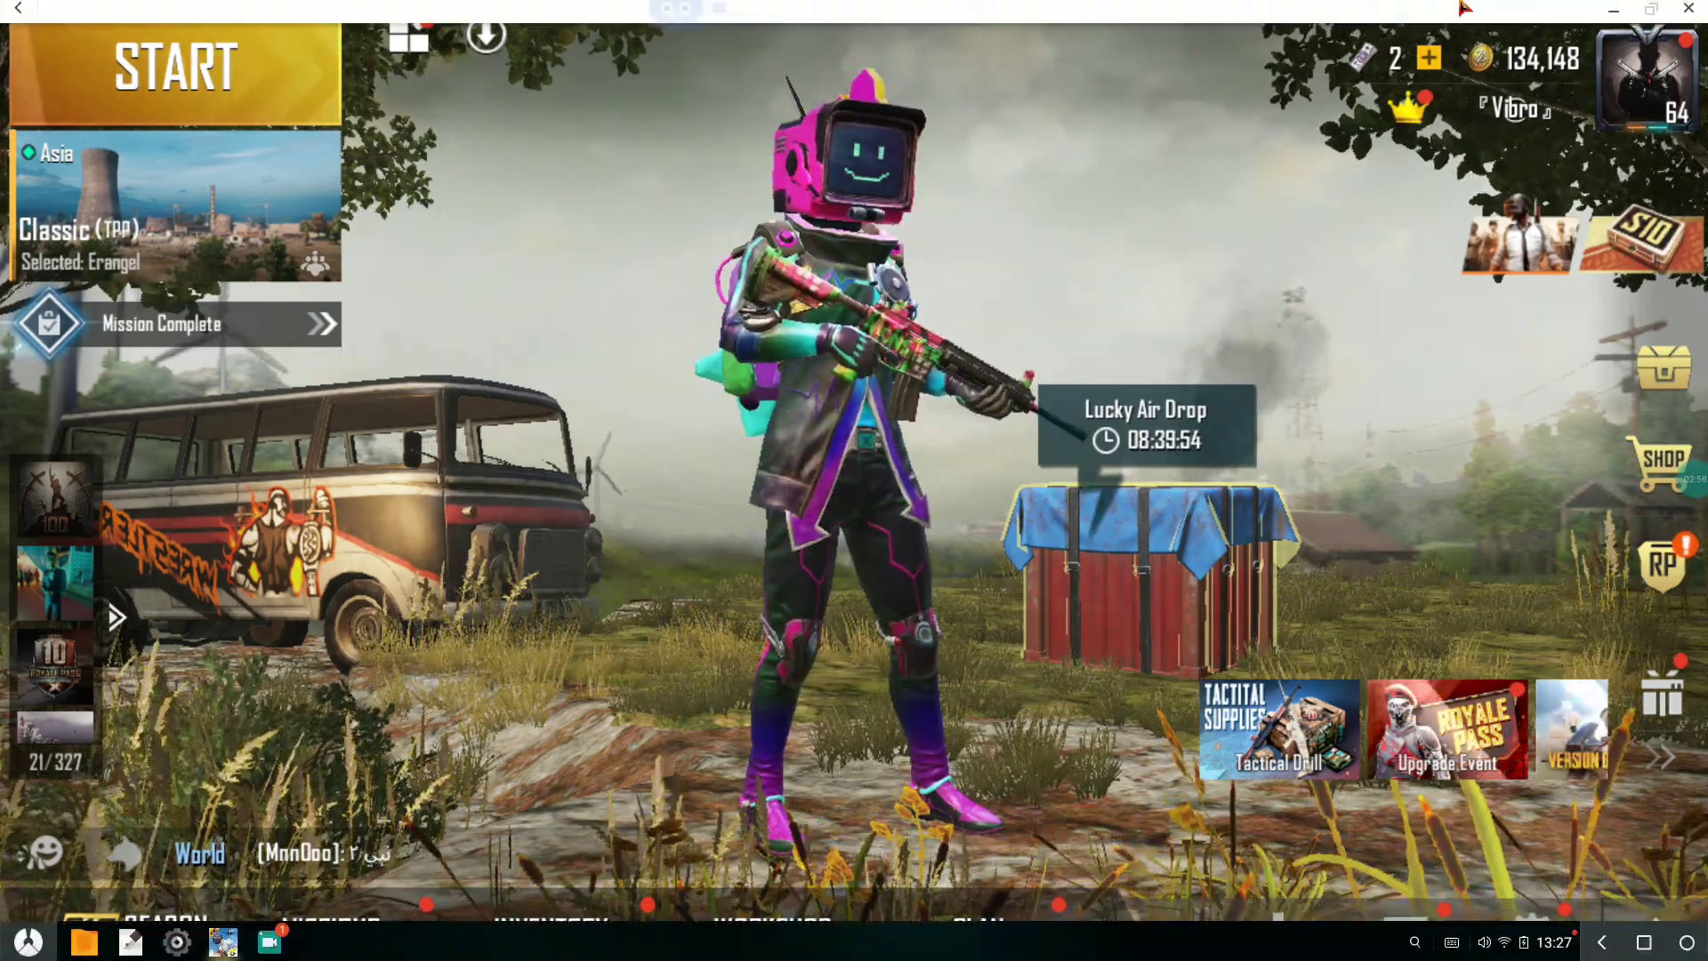
Minimise PUBG Mobile and bring up the full-screen app launcher
{"action": "left_click", "coordinate": [1614, 10]}
{"action": "left_click", "coordinate": [27, 940]}
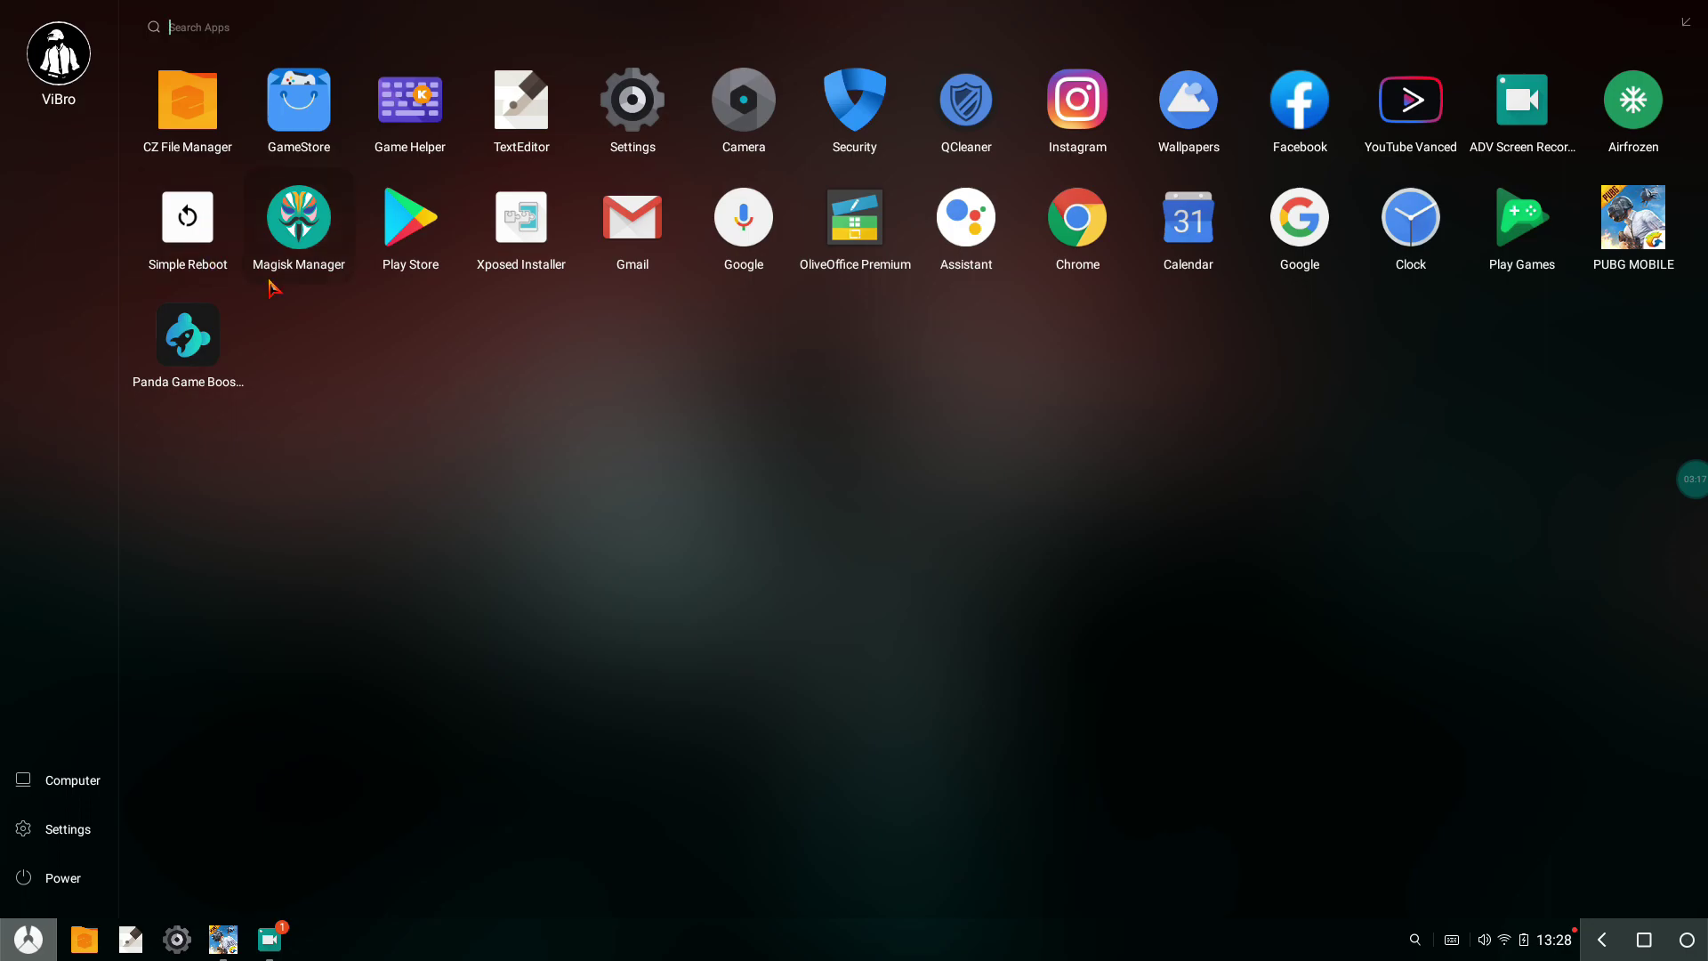
Launch Magisk Manager and close it again
{"action": "left_click", "coordinate": [372, 505]}
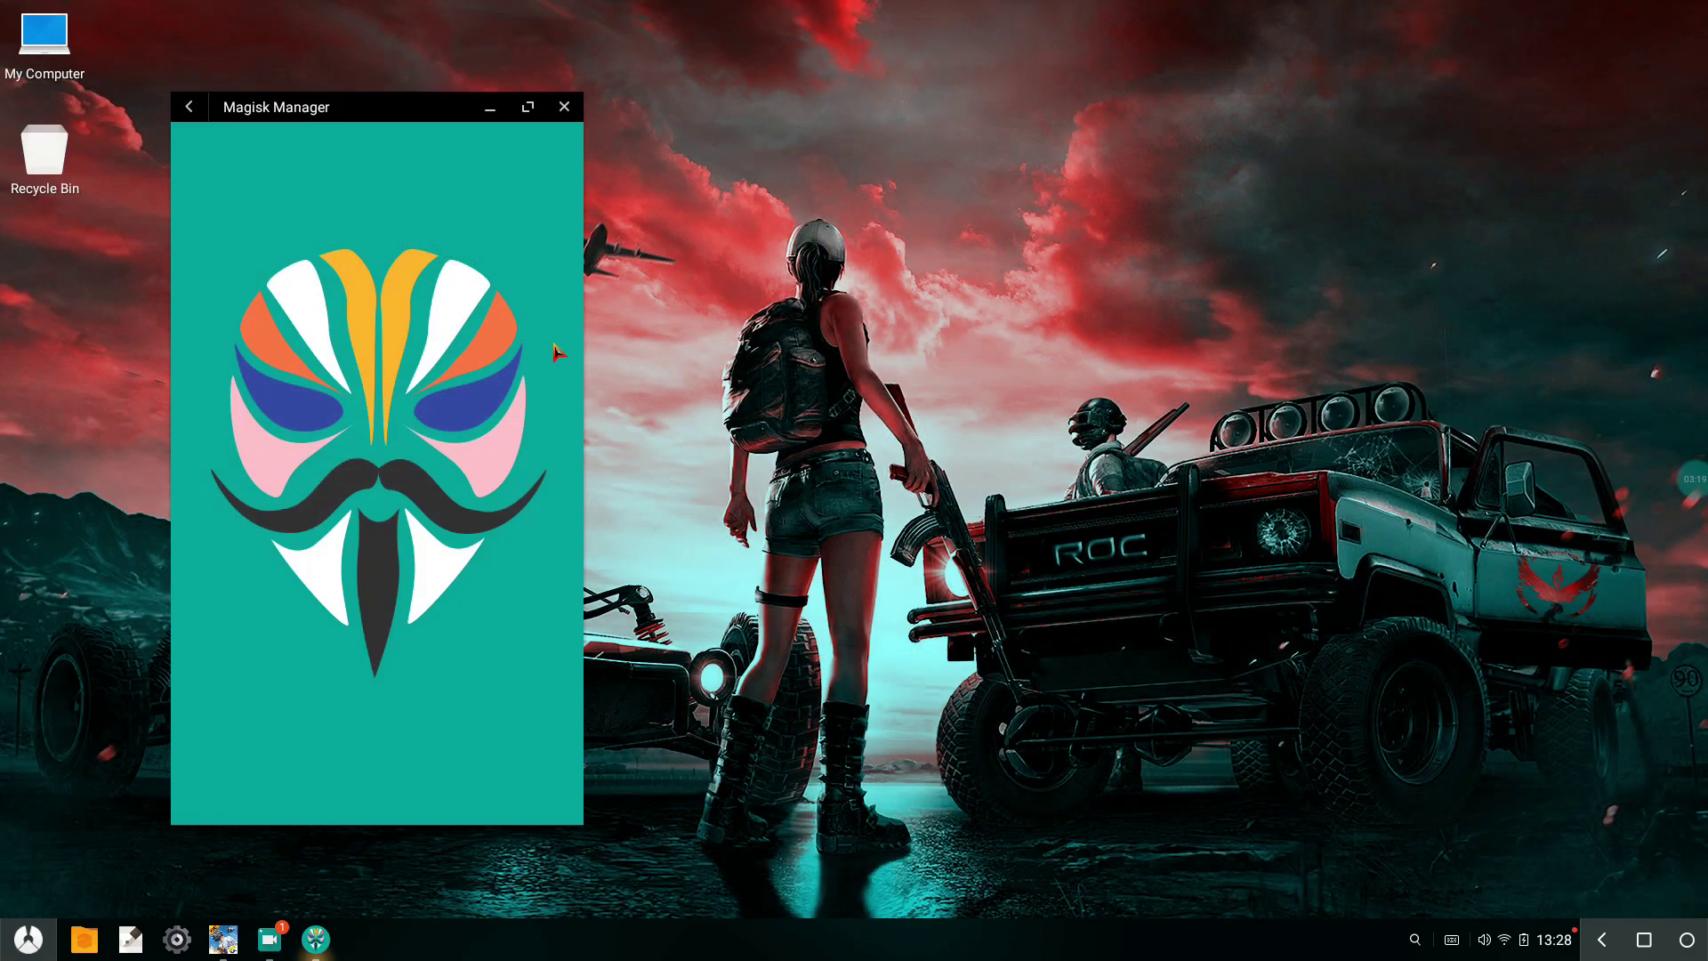
{"action": "left_click", "coordinate": [564, 106]}
{"action": "left_click", "coordinate": [28, 941]}
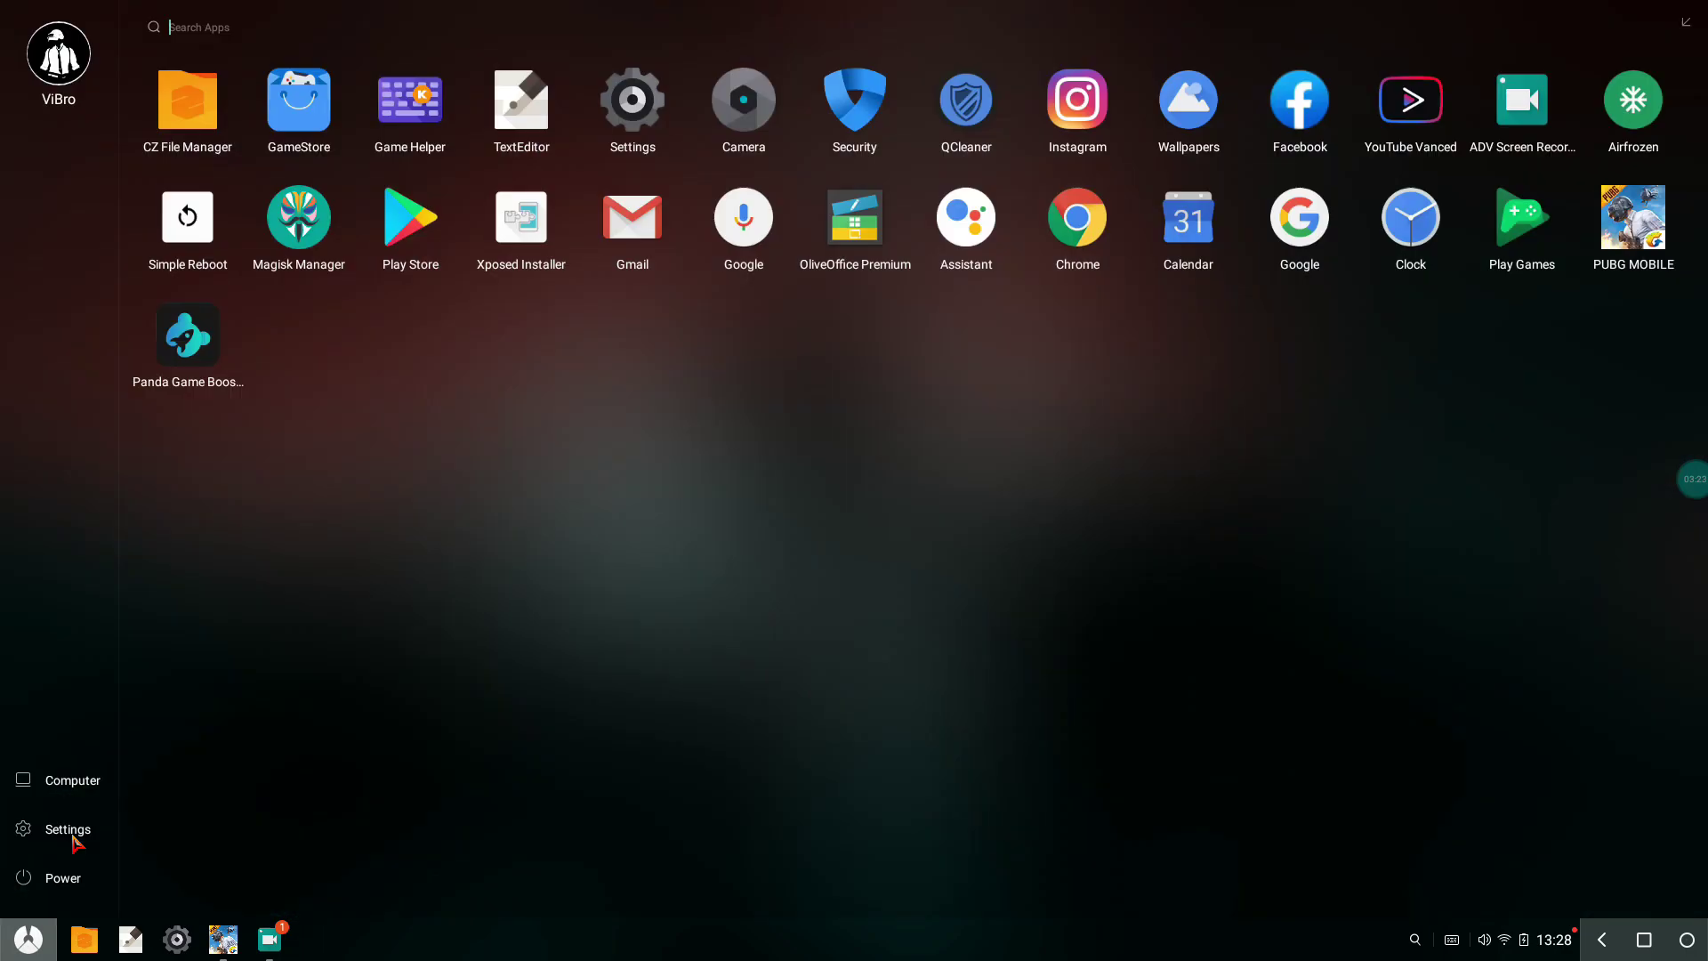
Launch Xposed Installer, dismiss its Be careful! warning, and close it
{"action": "left_click", "coordinate": [522, 219]}
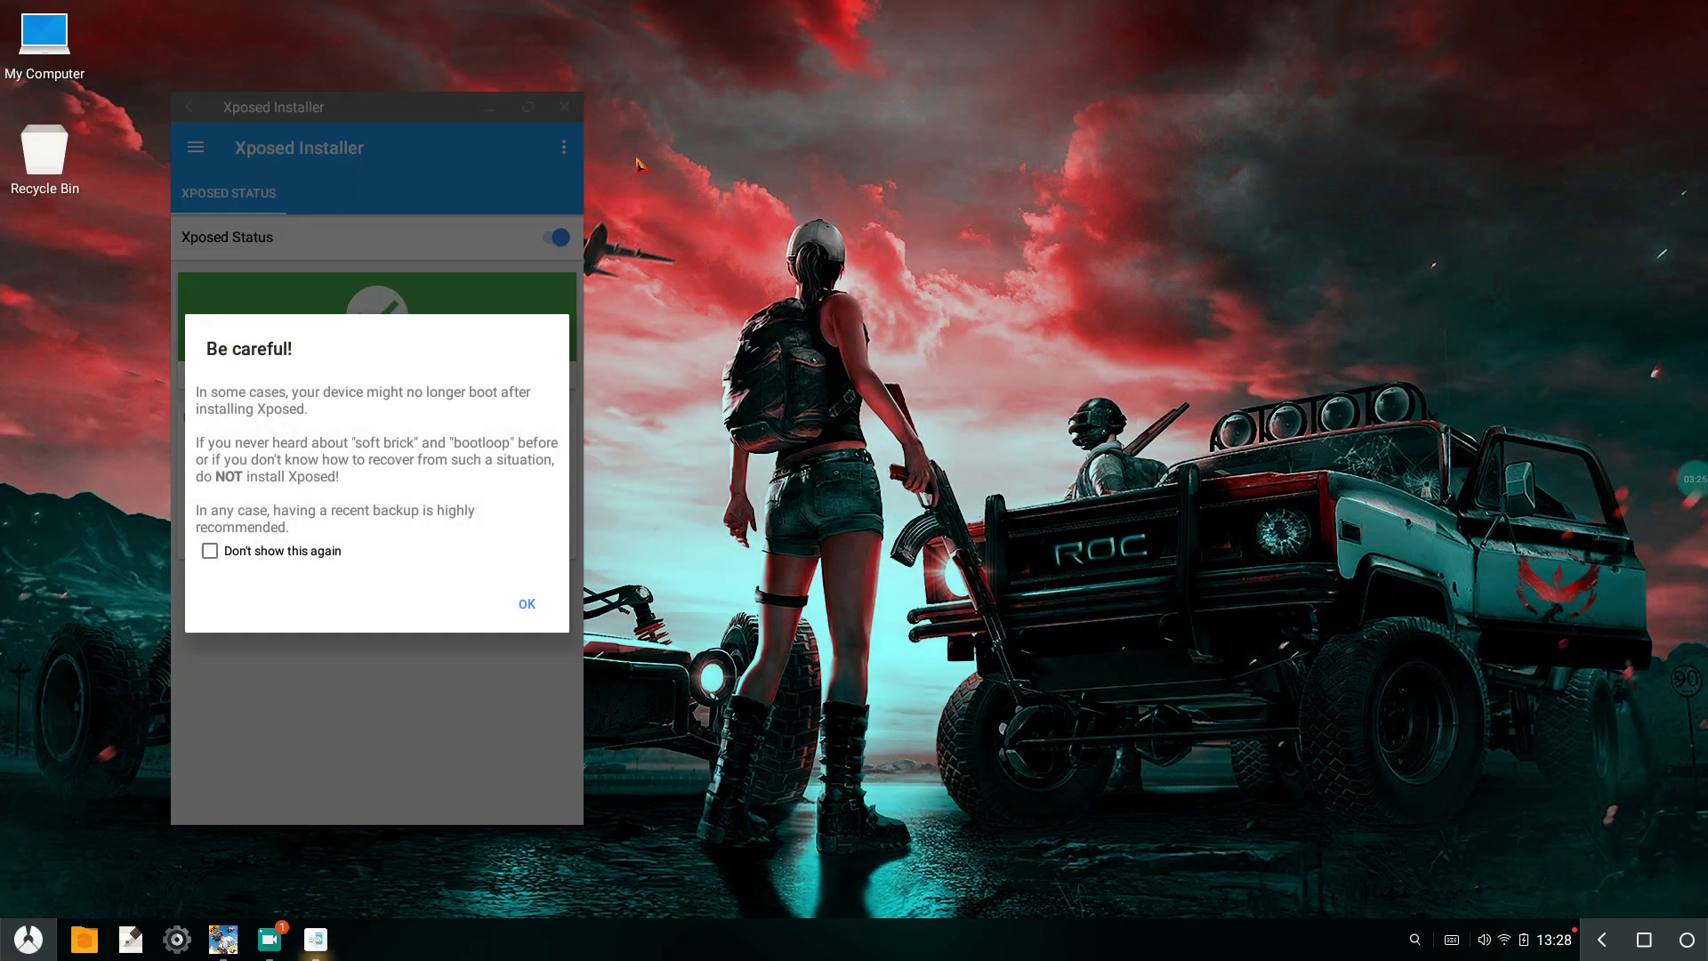
{"action": "left_click", "coordinate": [543, 612]}
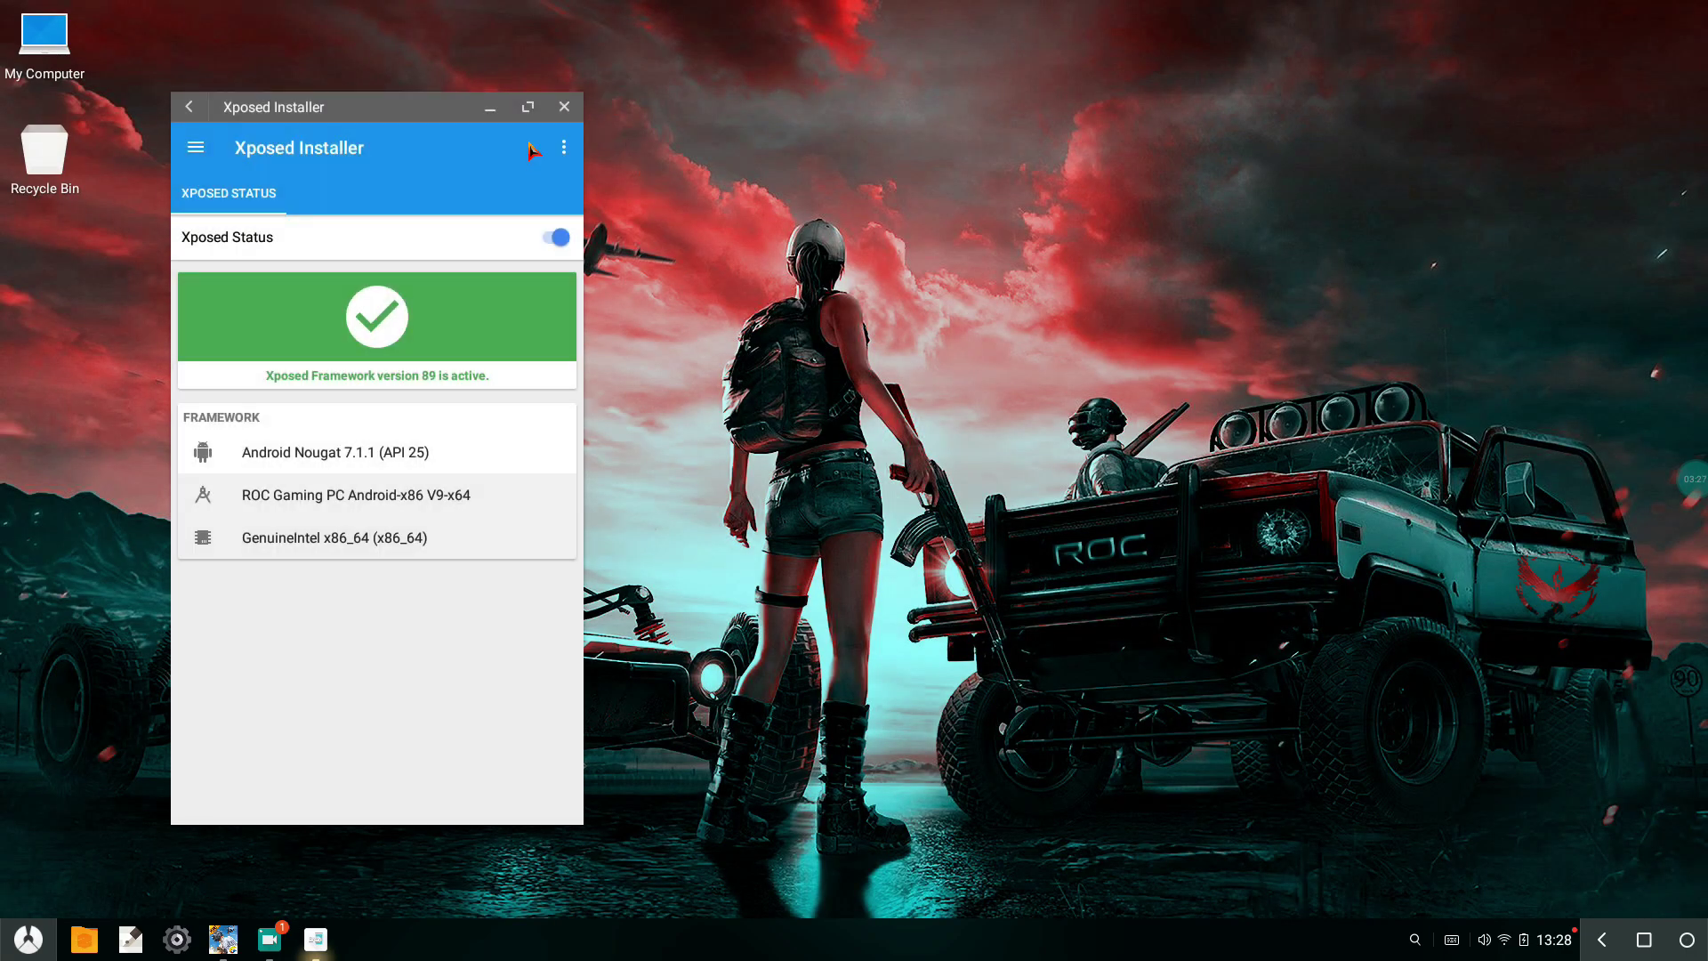
{"action": "left_click", "coordinate": [565, 108]}
{"action": "key", "text": "super"}
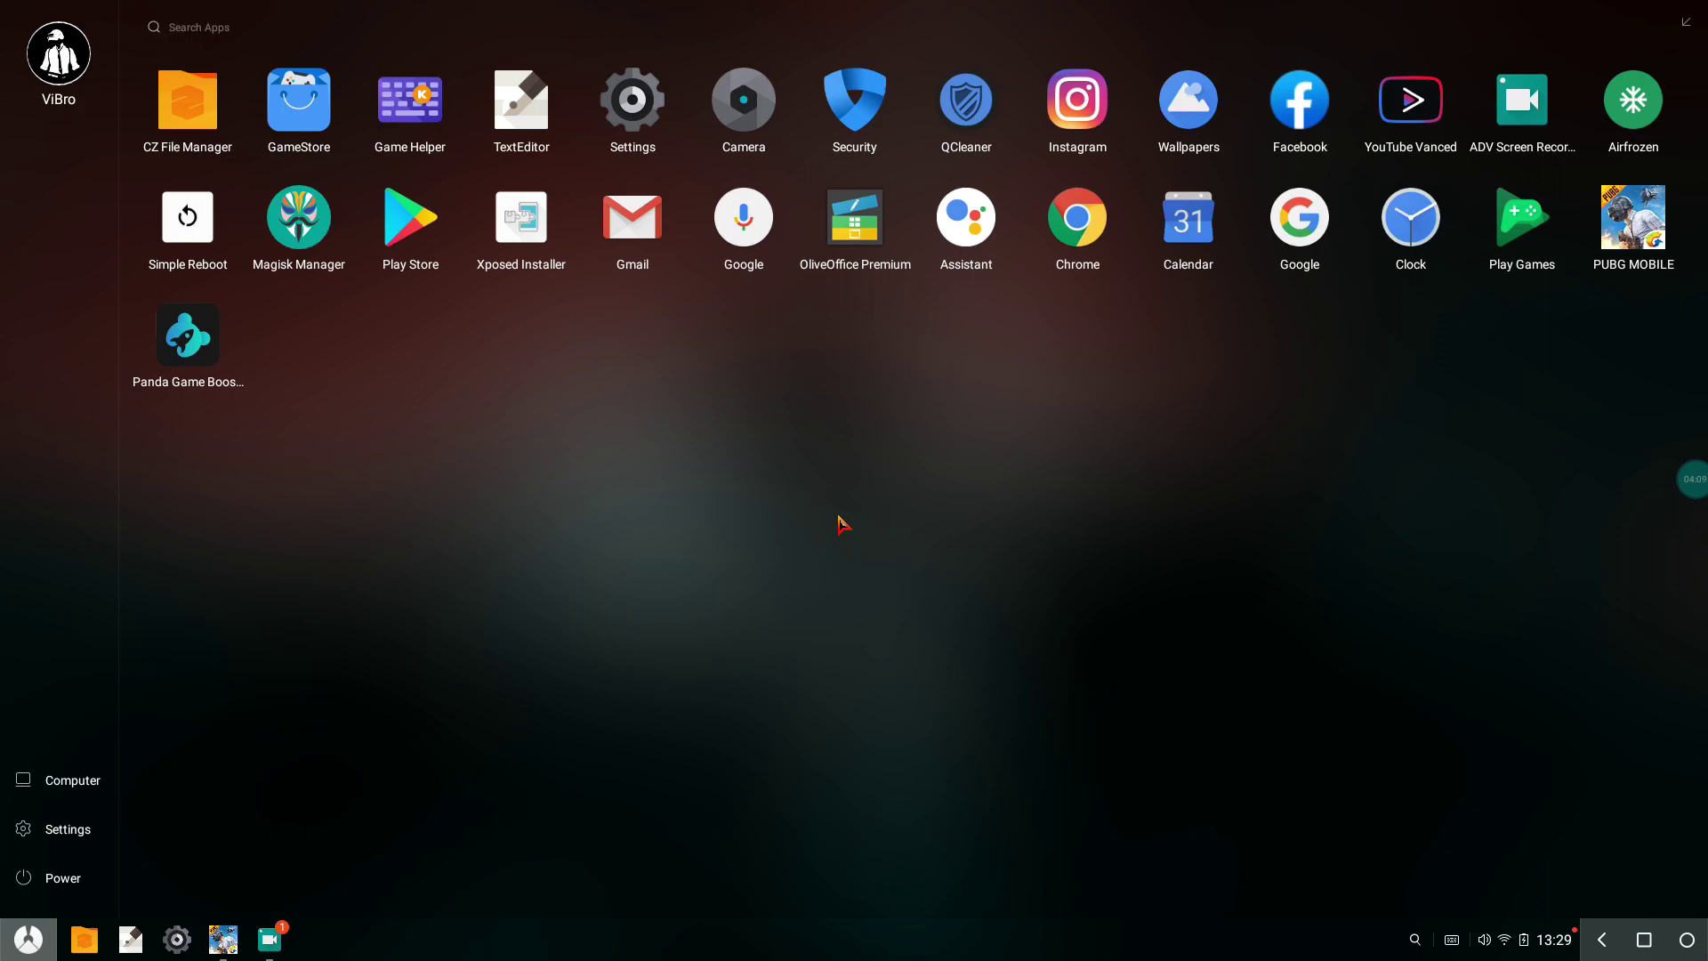
Back in PUBG Mobile, view the F1 key-mapping overlay and its settings, then minimise
{"action": "left_click", "coordinate": [223, 940]}
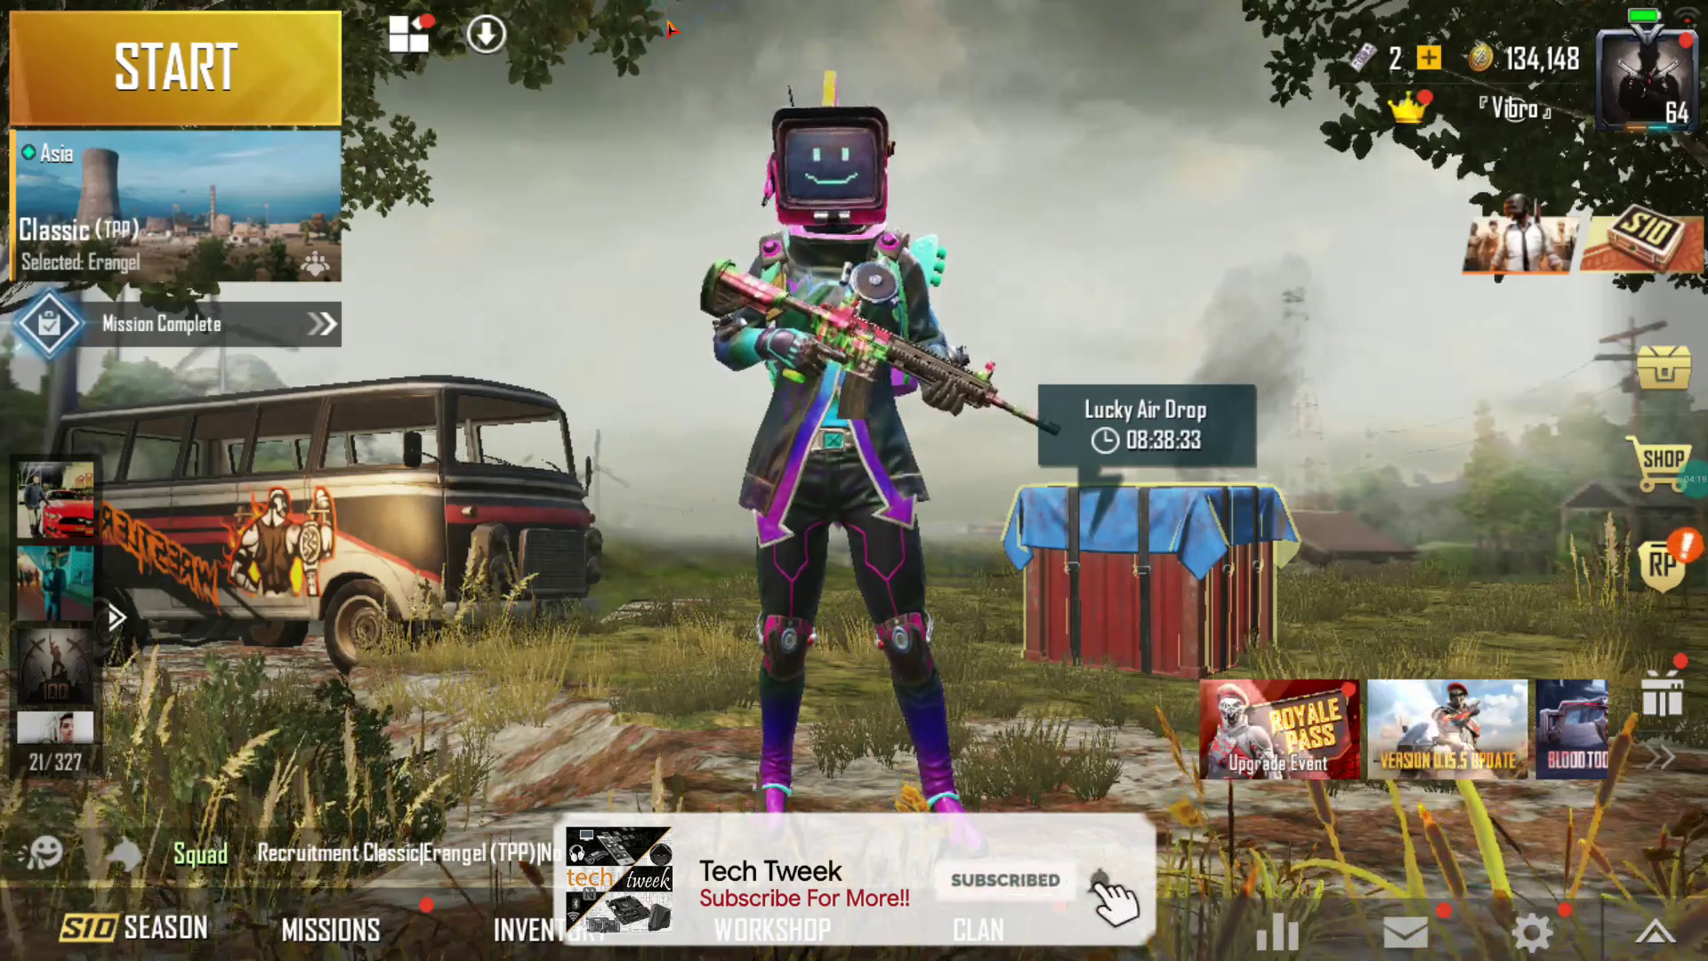
{"action": "key", "text": "F1"}
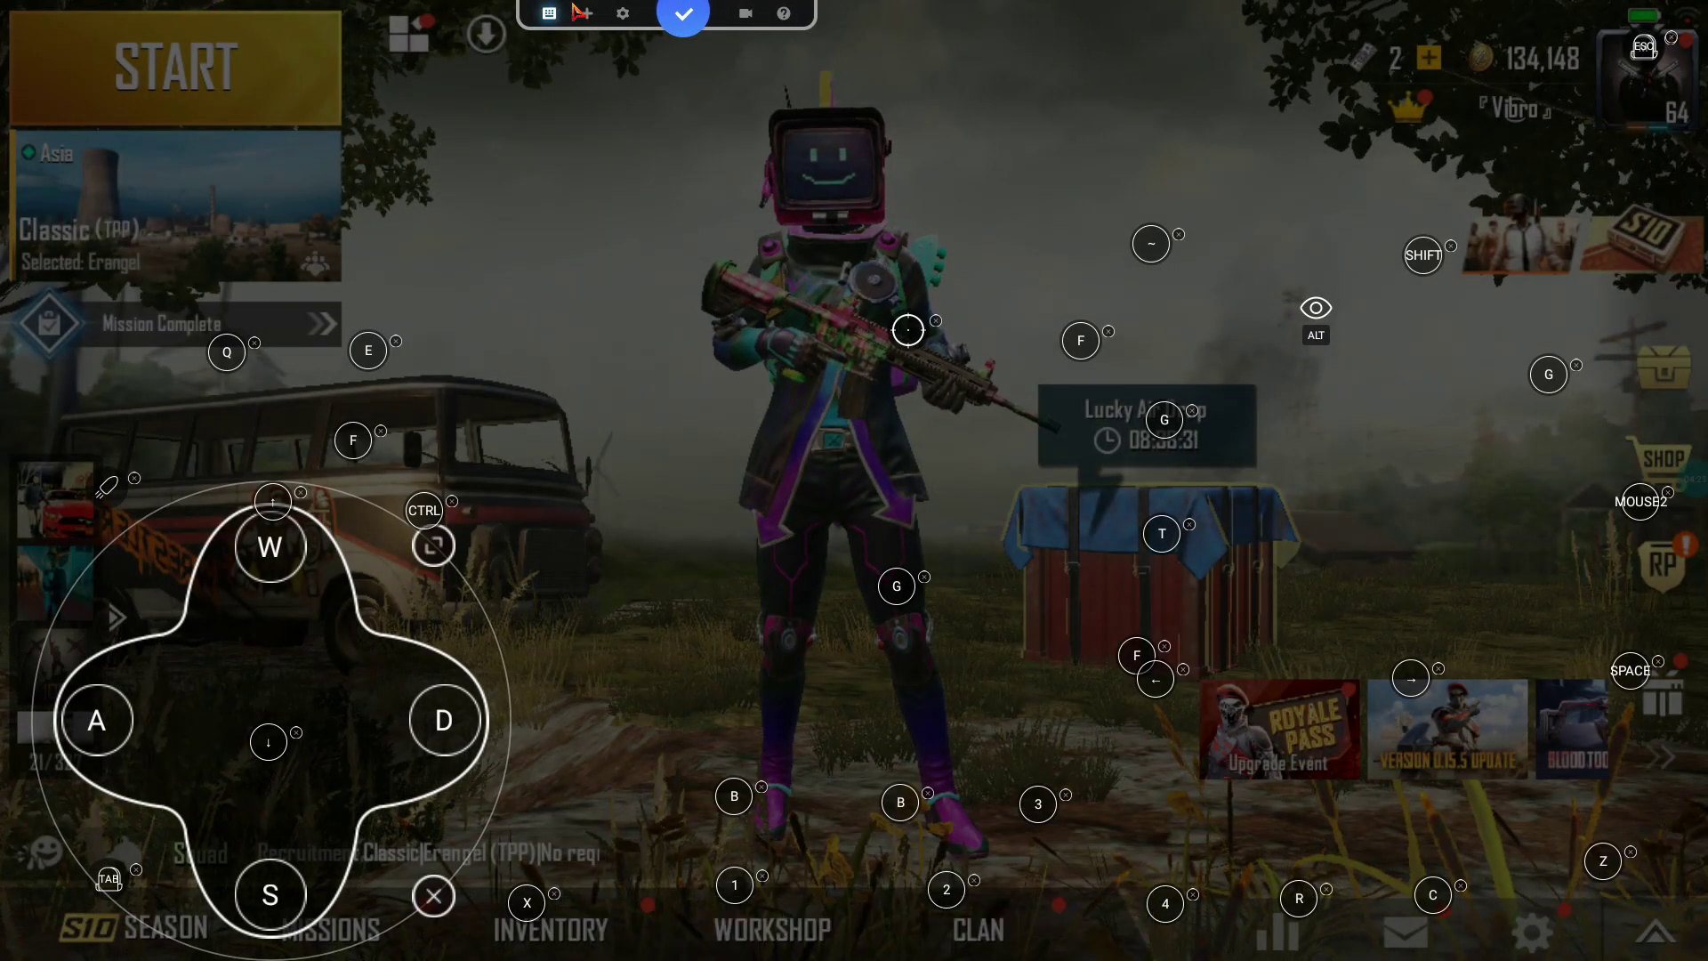
{"action": "left_click", "coordinate": [623, 16]}
{"action": "left_click", "coordinate": [656, 336]}
{"action": "left_click", "coordinate": [683, 13]}
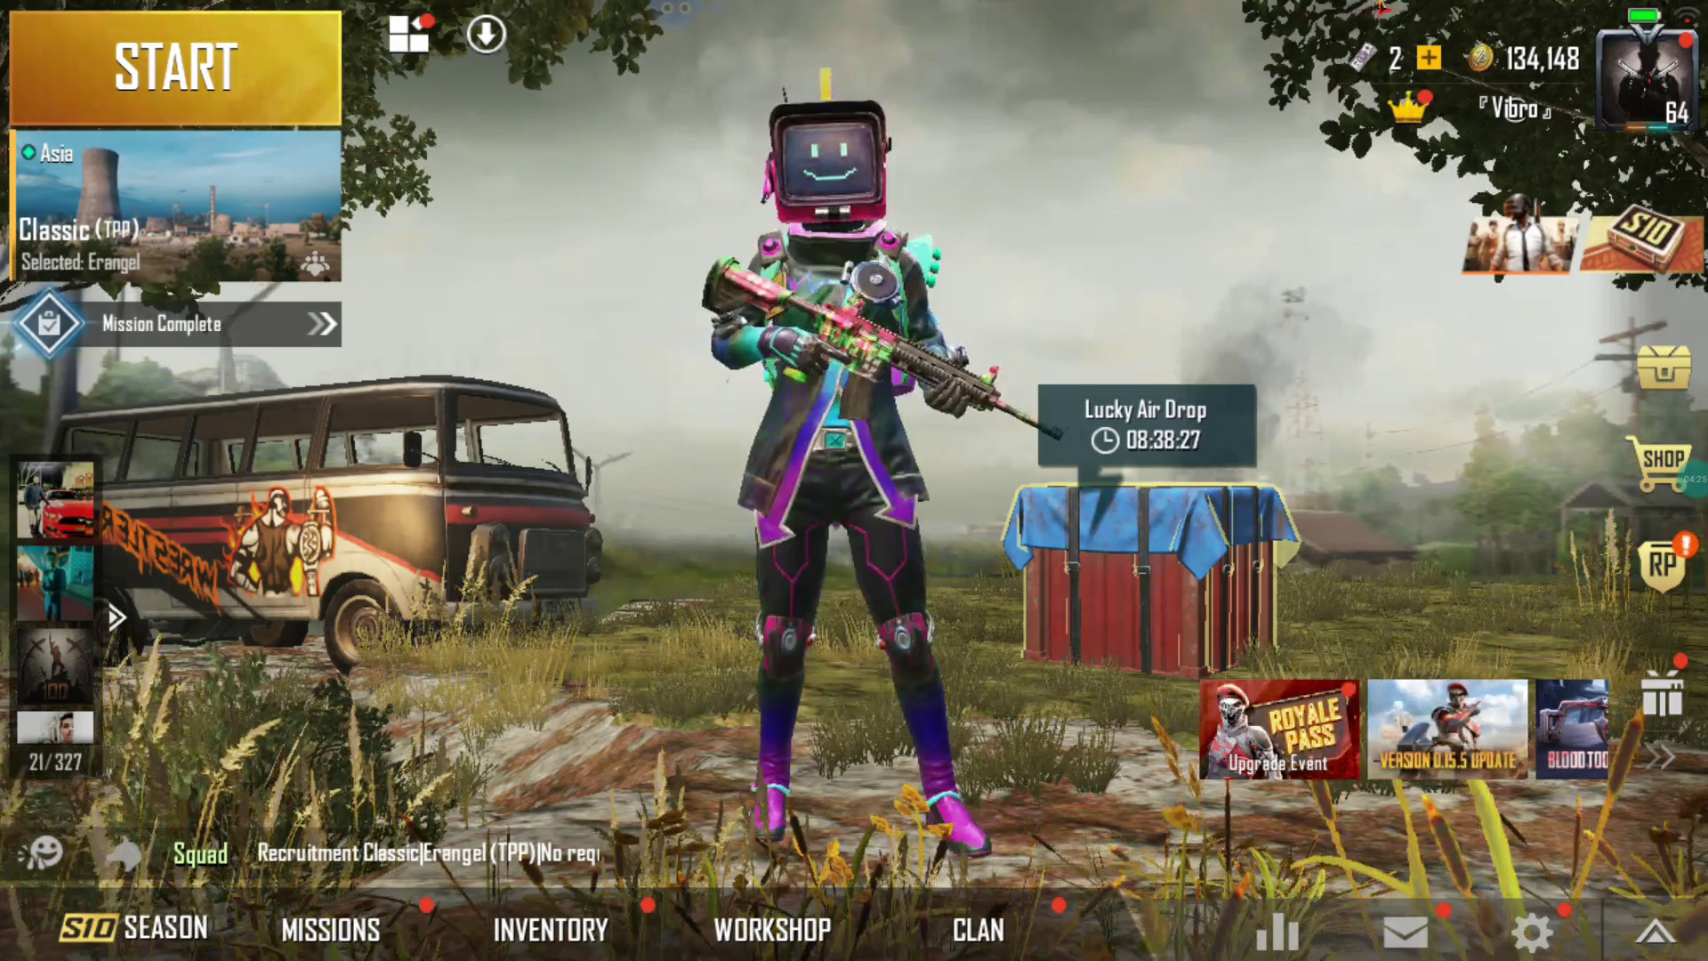
{"action": "left_click", "coordinate": [1615, 19]}
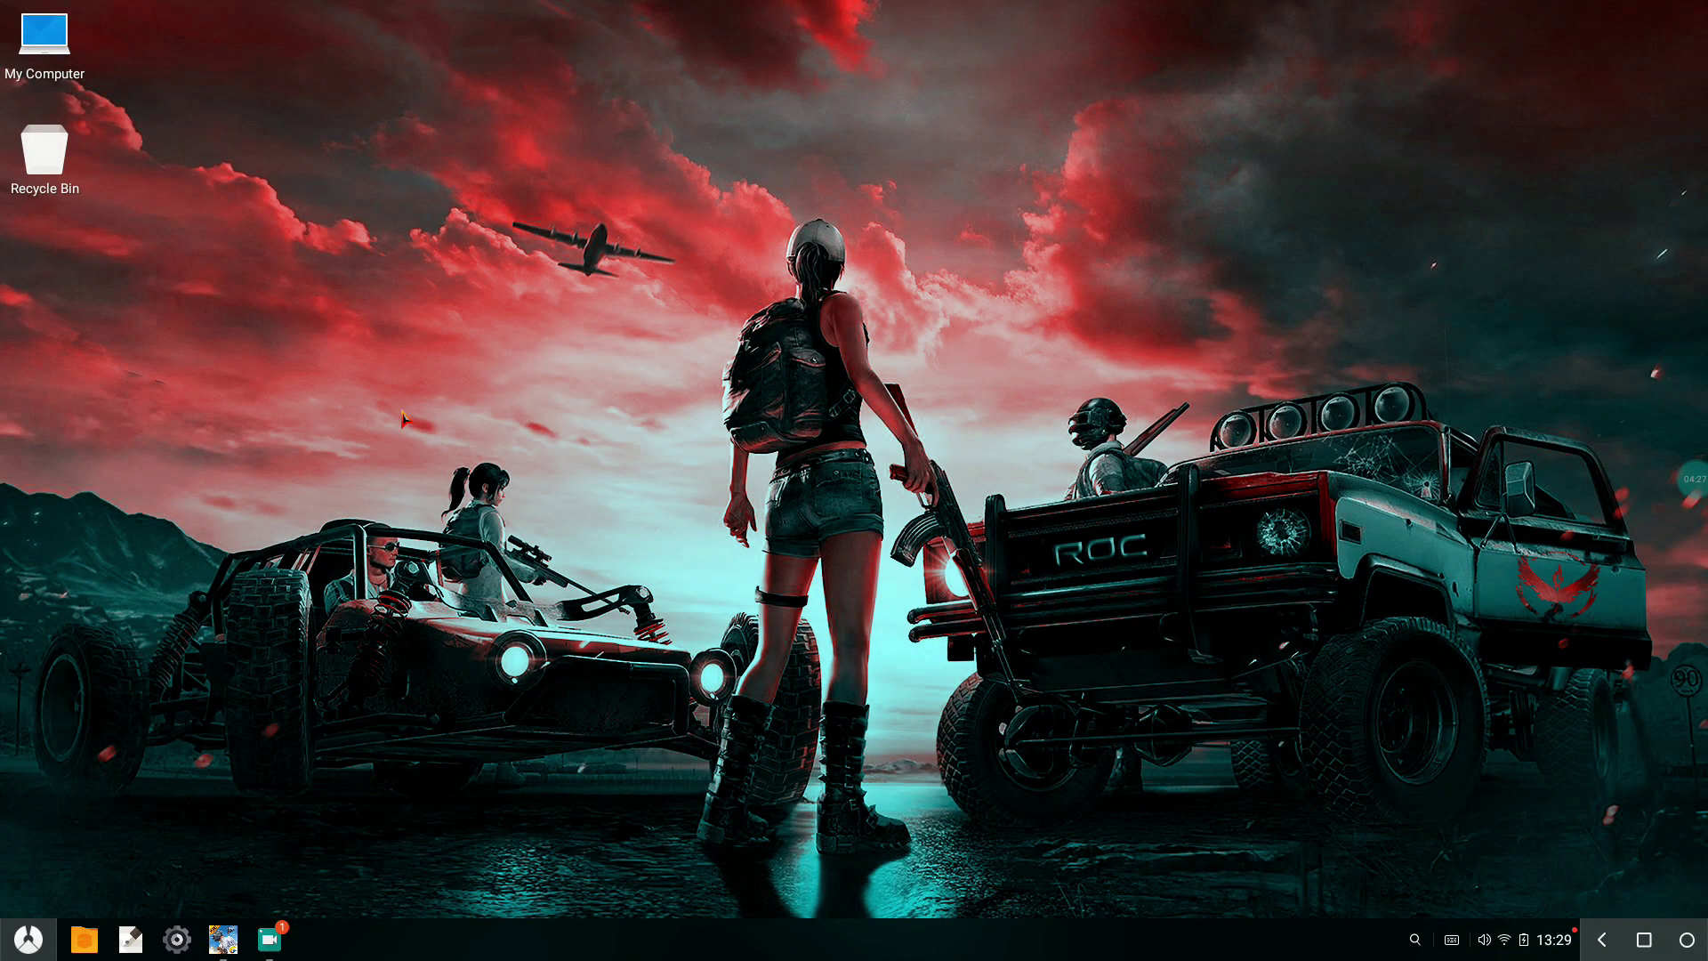
Open and close My Computer, sweep a desktop selection, then open and close Settings
{"action": "double_click", "coordinate": [44, 40]}
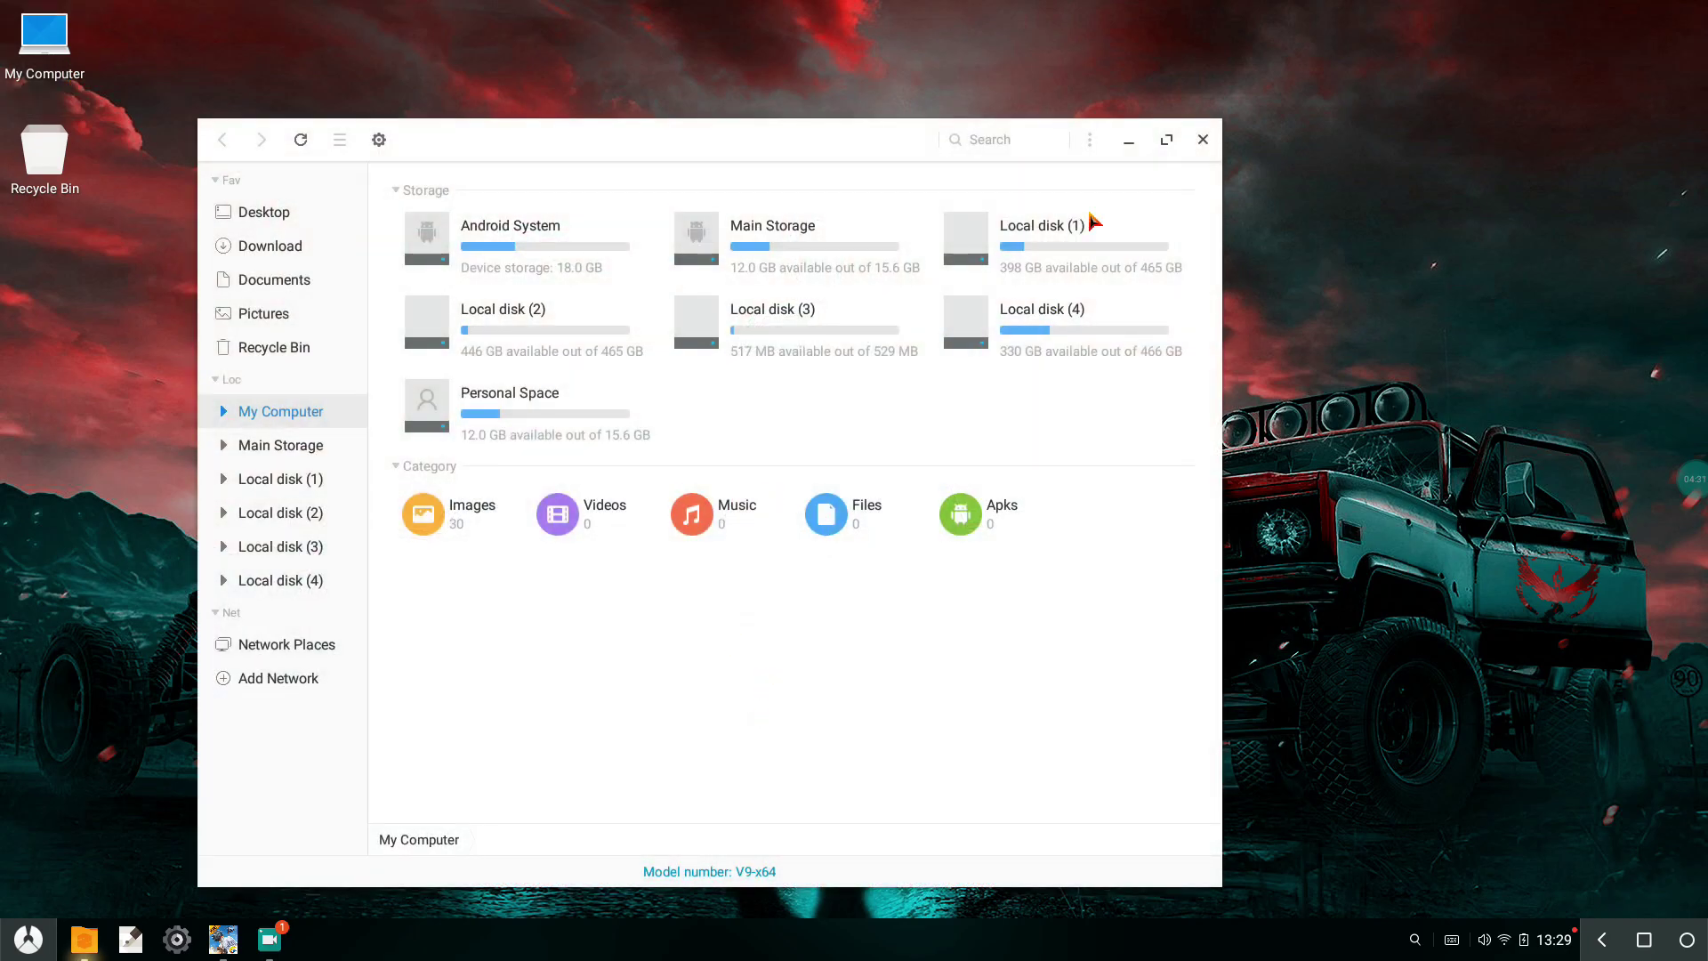
{"action": "left_click", "coordinate": [1203, 139]}
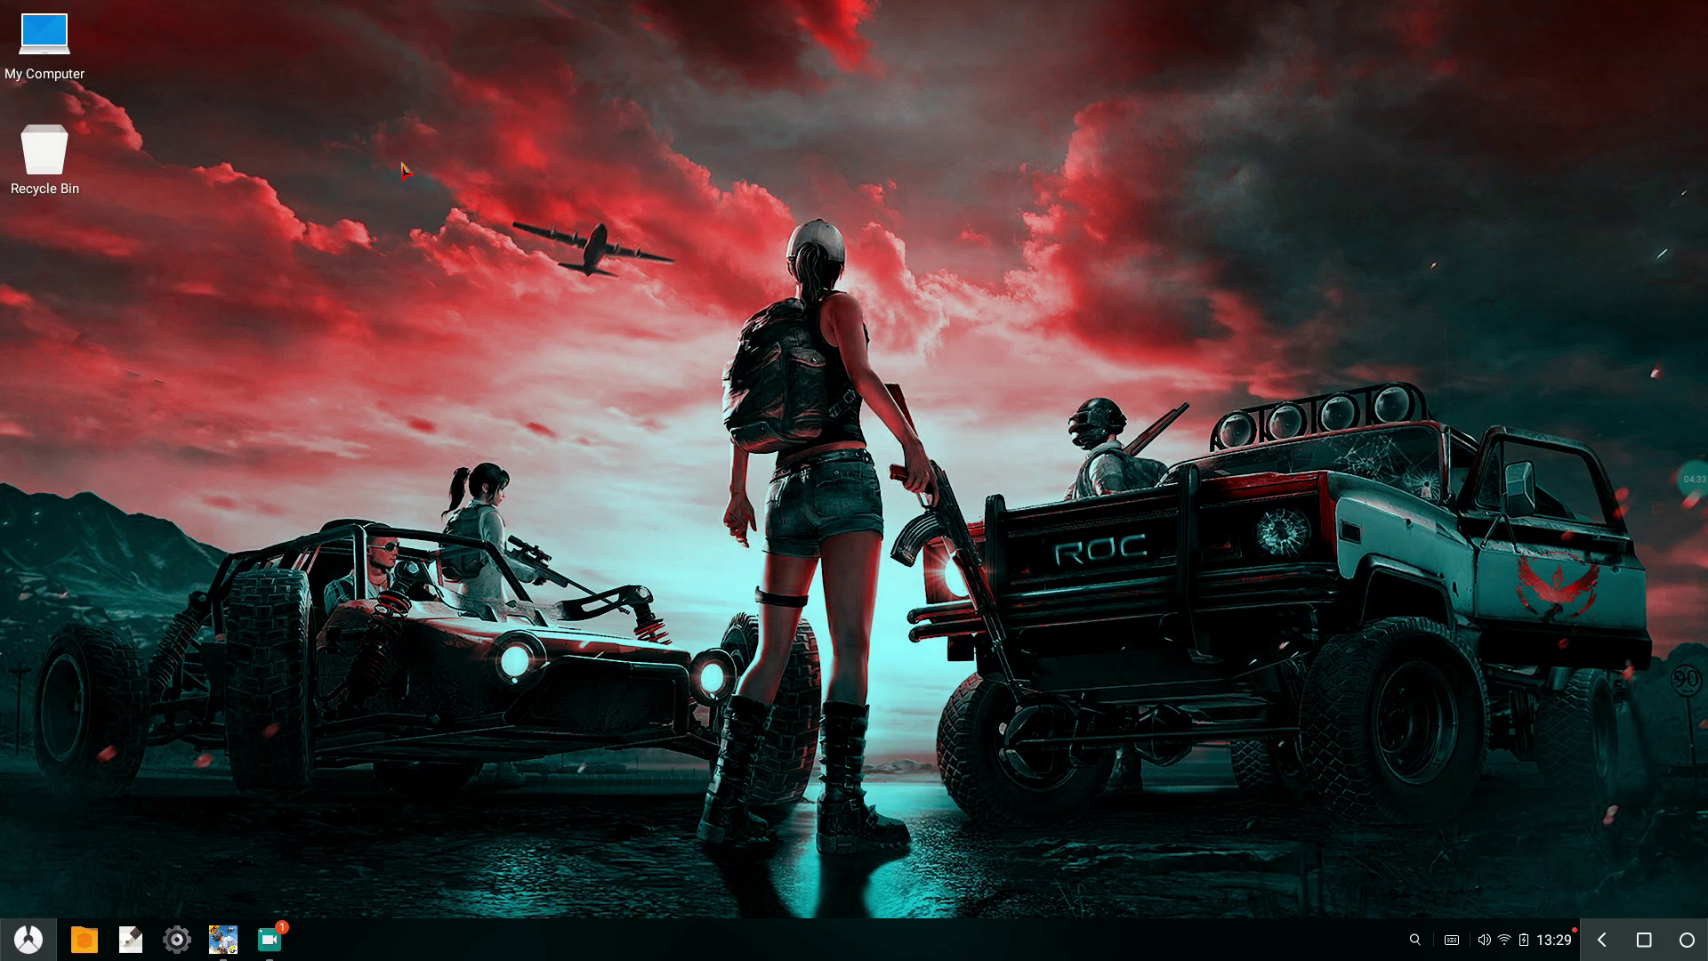
{"action": "left_click_drag", "start_coordinate": [391, 134], "coordinate": [1258, 714]}
{"action": "left_click", "coordinate": [177, 940]}
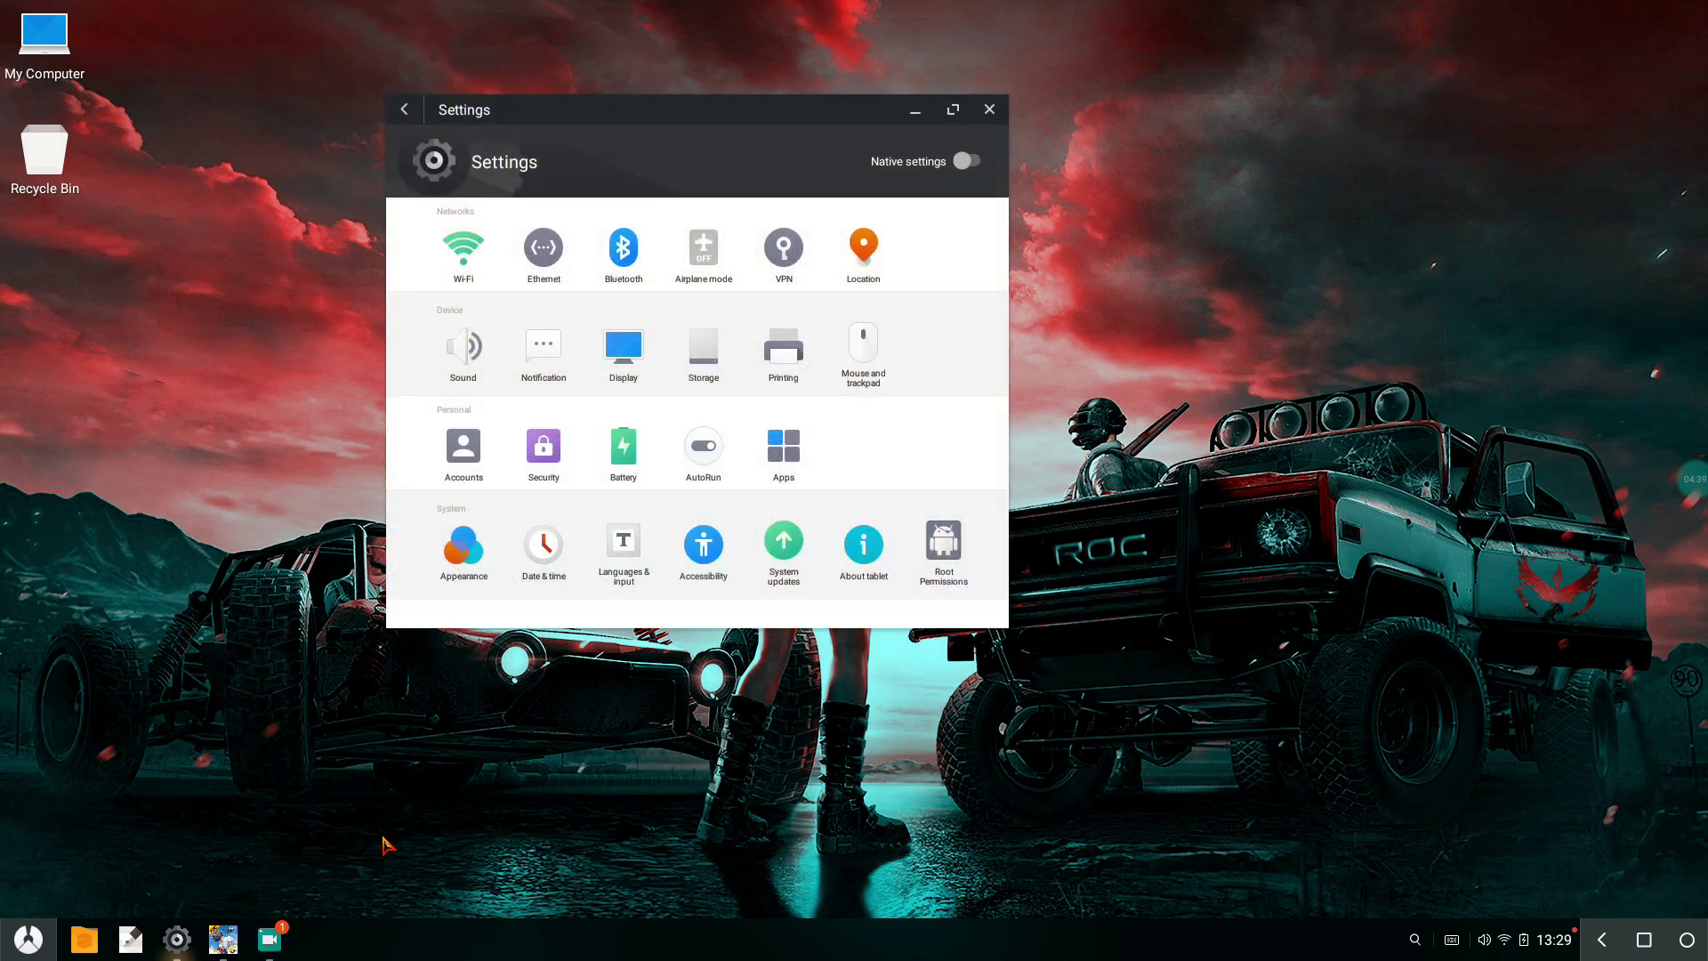
{"action": "left_click", "coordinate": [989, 110]}
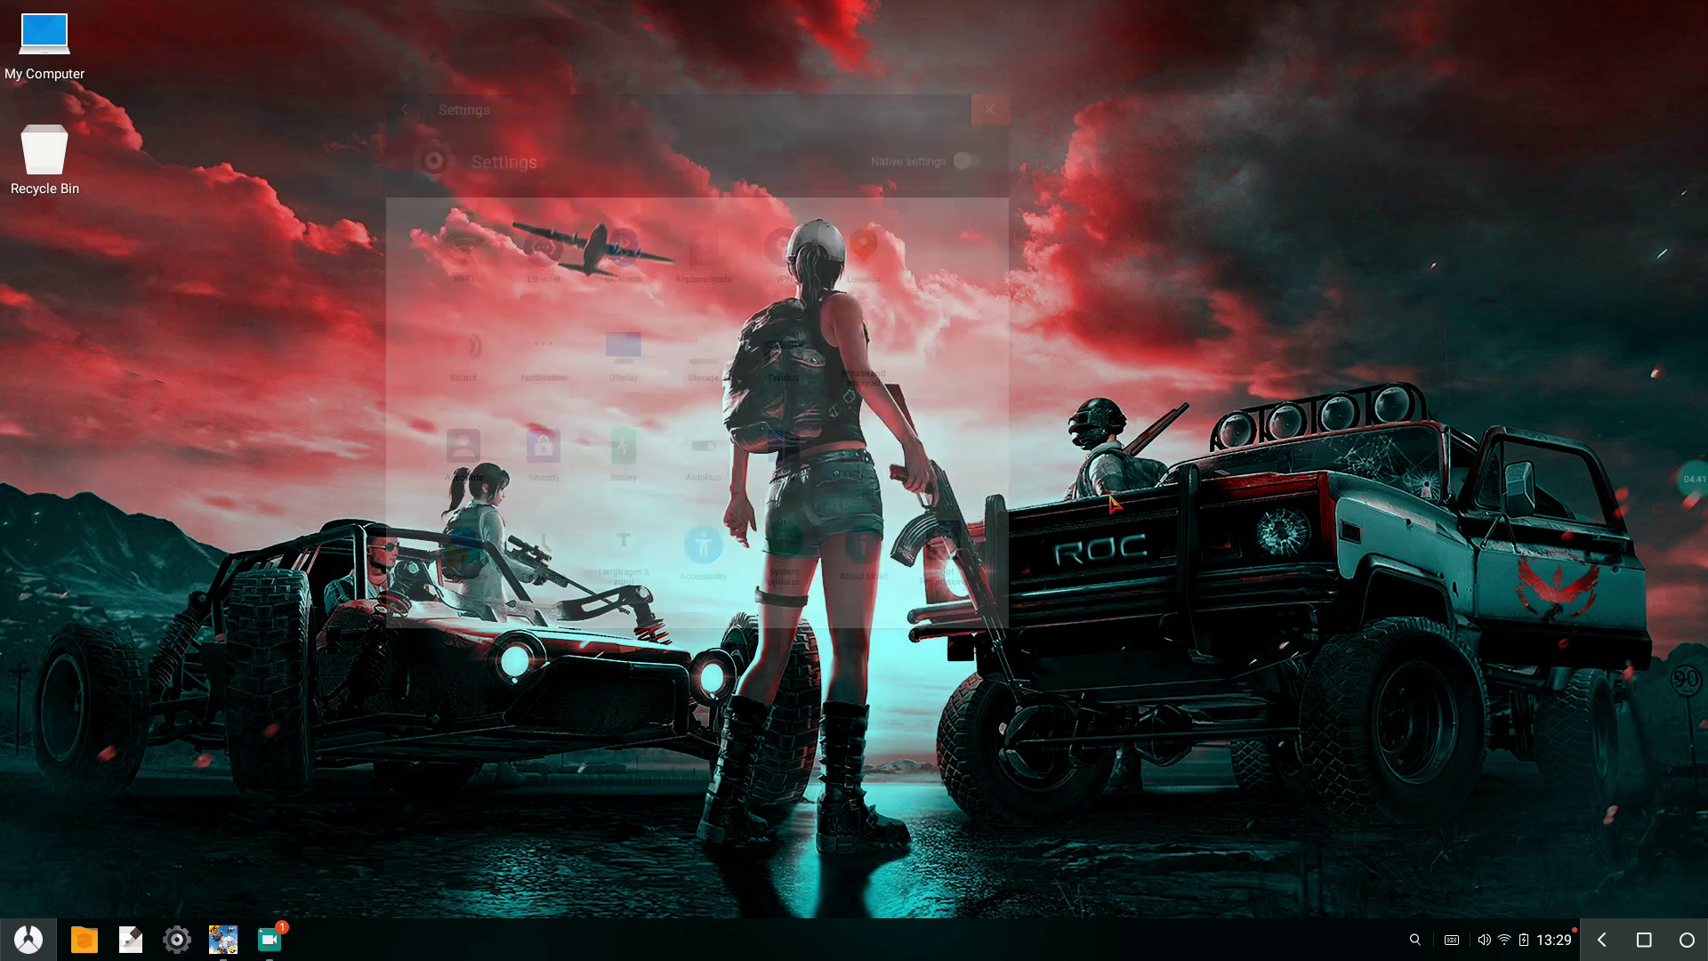
Open Notification Center, bring PUBG Mobile back briefly, then dismiss it to the desktop
{"action": "left_click", "coordinate": [1522, 939]}
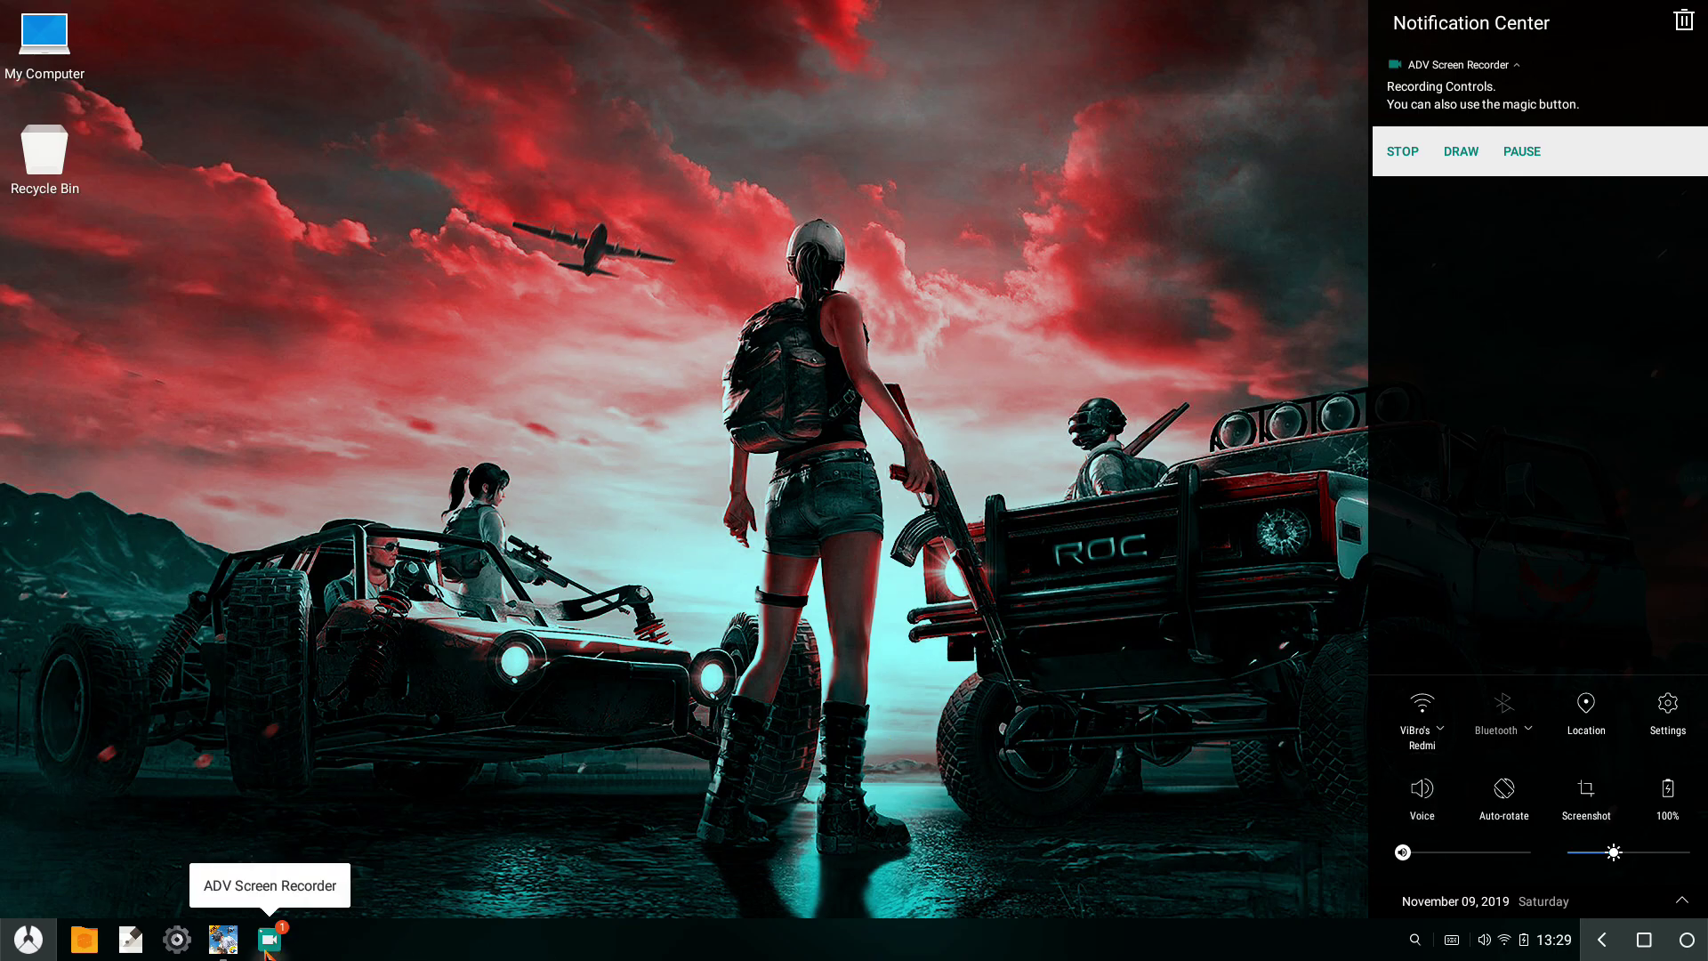
{"action": "left_click", "coordinate": [223, 940]}
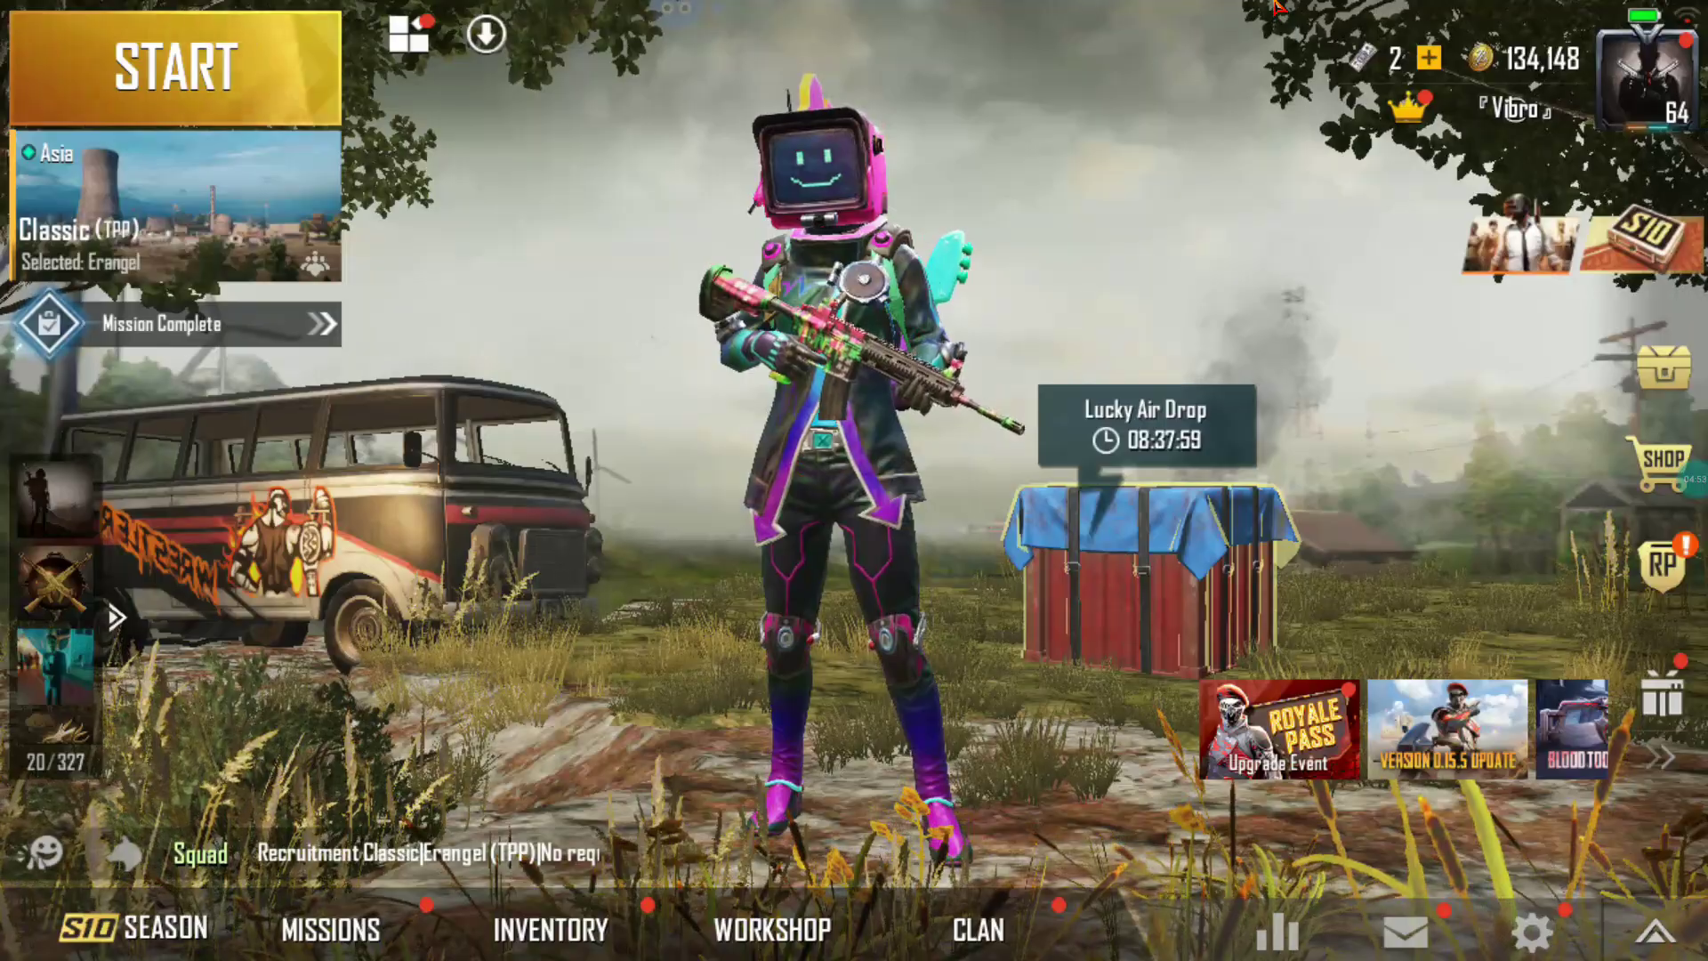
{"action": "mouse_move", "coordinate": [854, 3]}
{"action": "left_click", "coordinate": [1567, 17]}
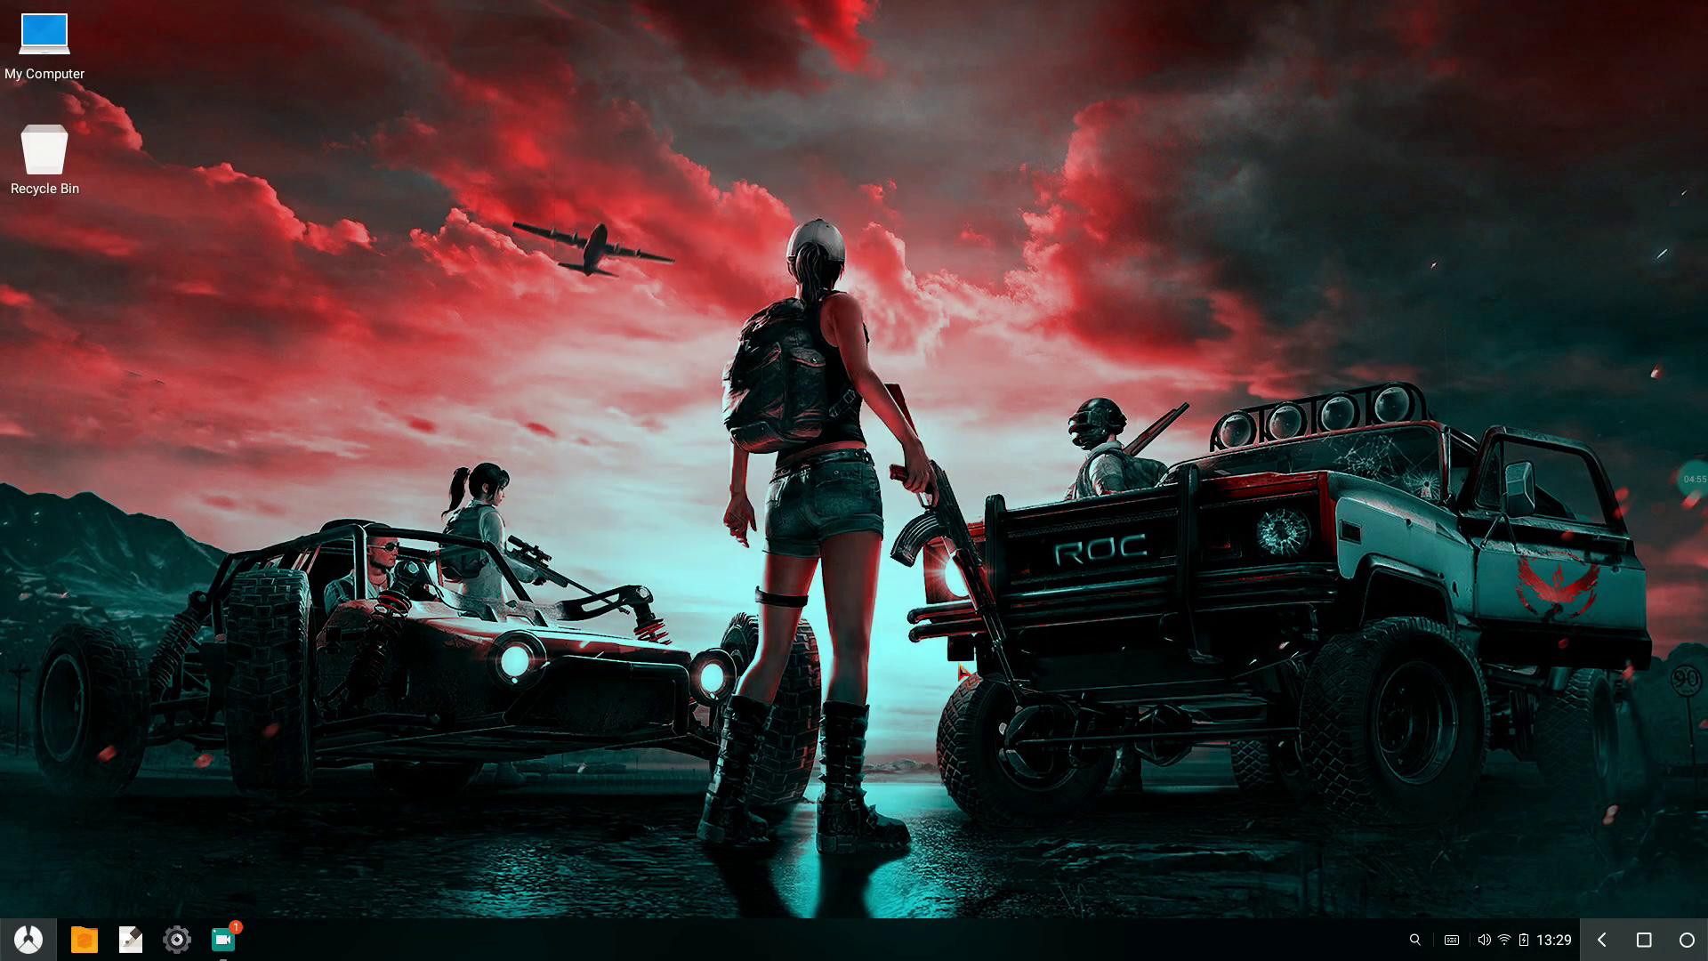
Relaunch PUBG MOBILE from the full app list
{"action": "key", "text": "super"}
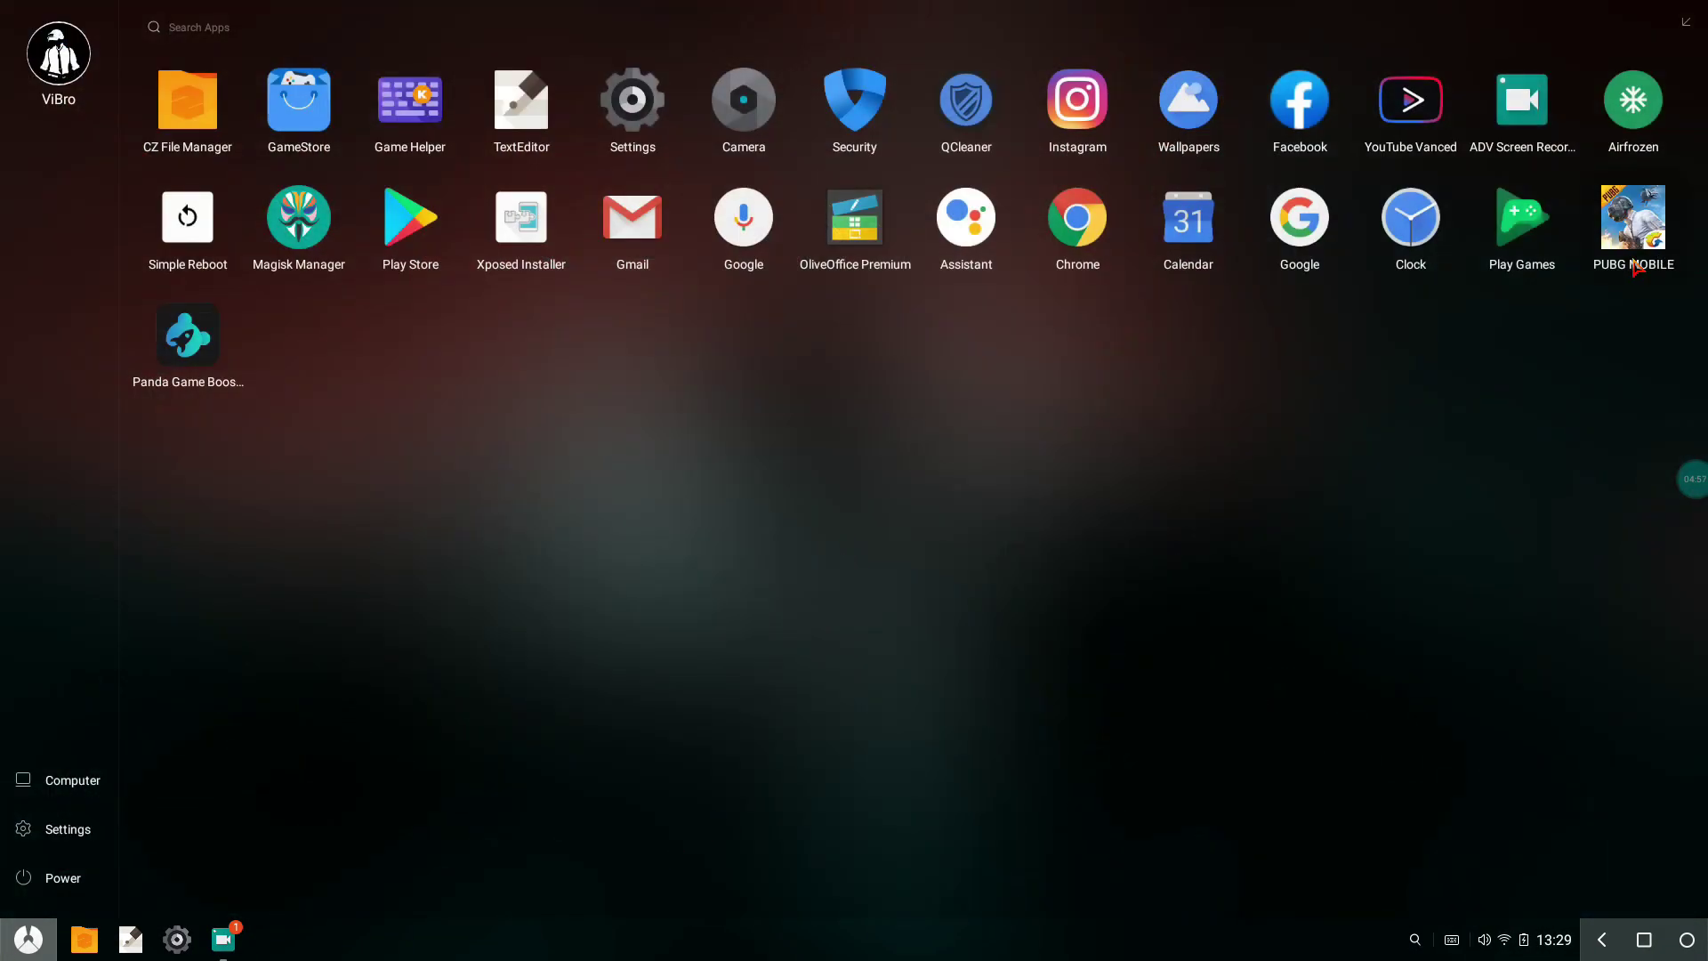
{"action": "left_click", "coordinate": [1634, 254]}
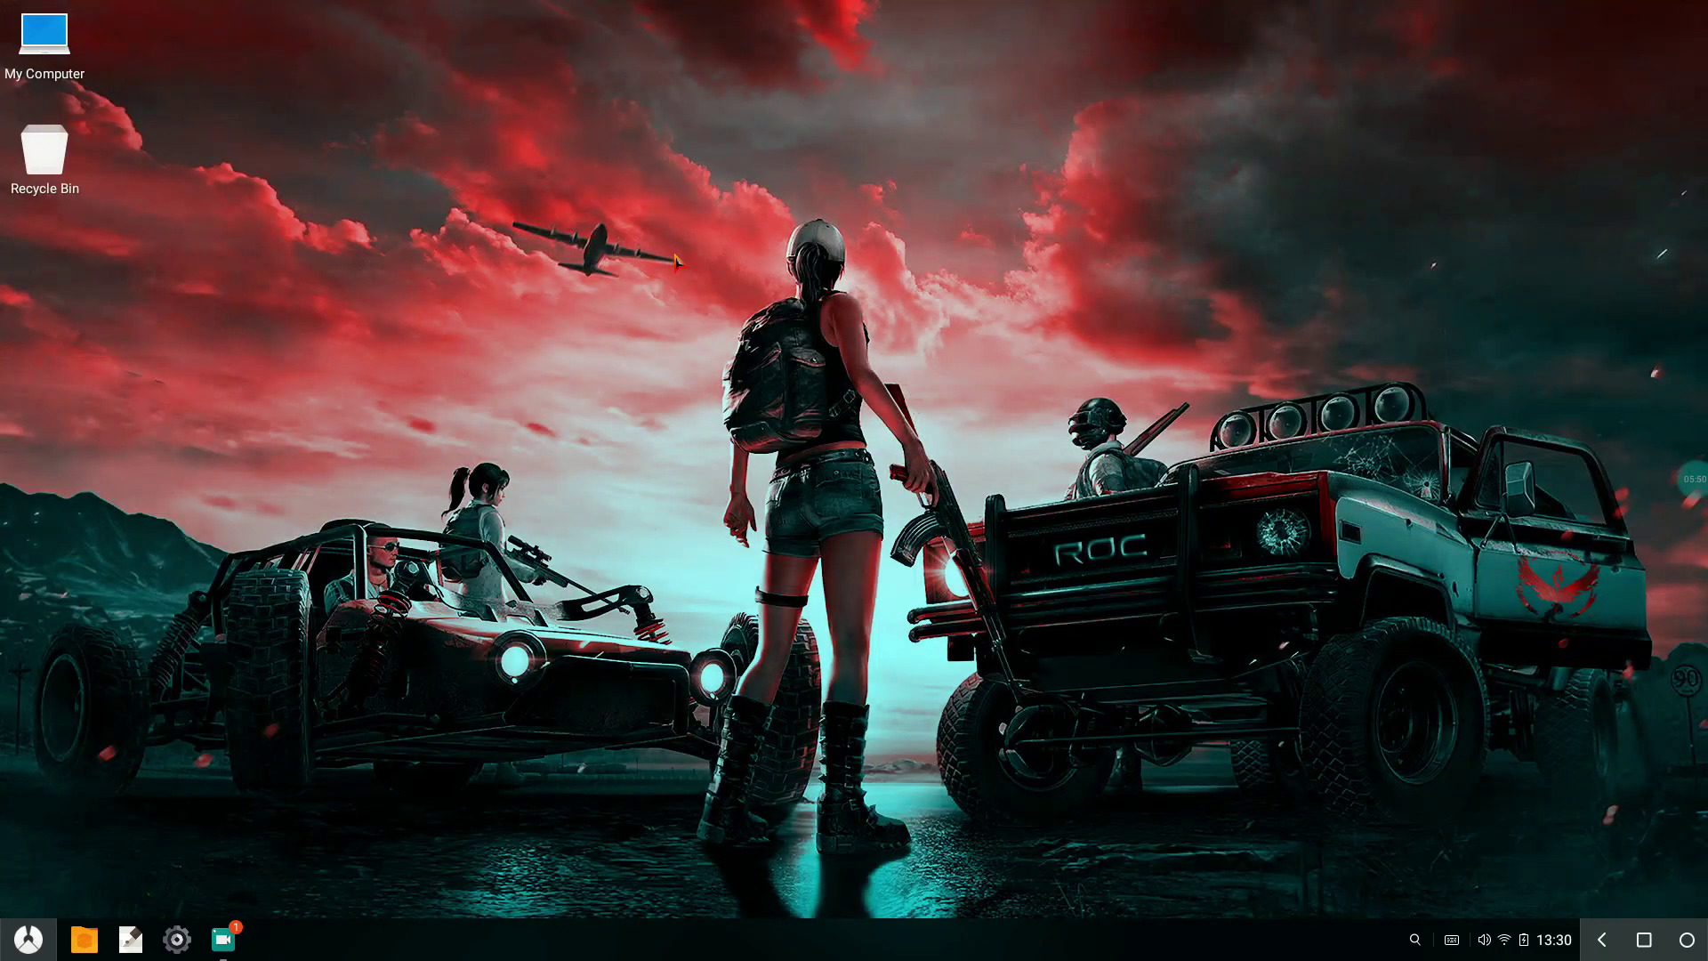
Close the game, refresh the desktop, and confirm via System updates that ROC Valor II is latest
{"action": "right_click", "coordinate": [674, 255]}
{"action": "left_click", "coordinate": [761, 428]}
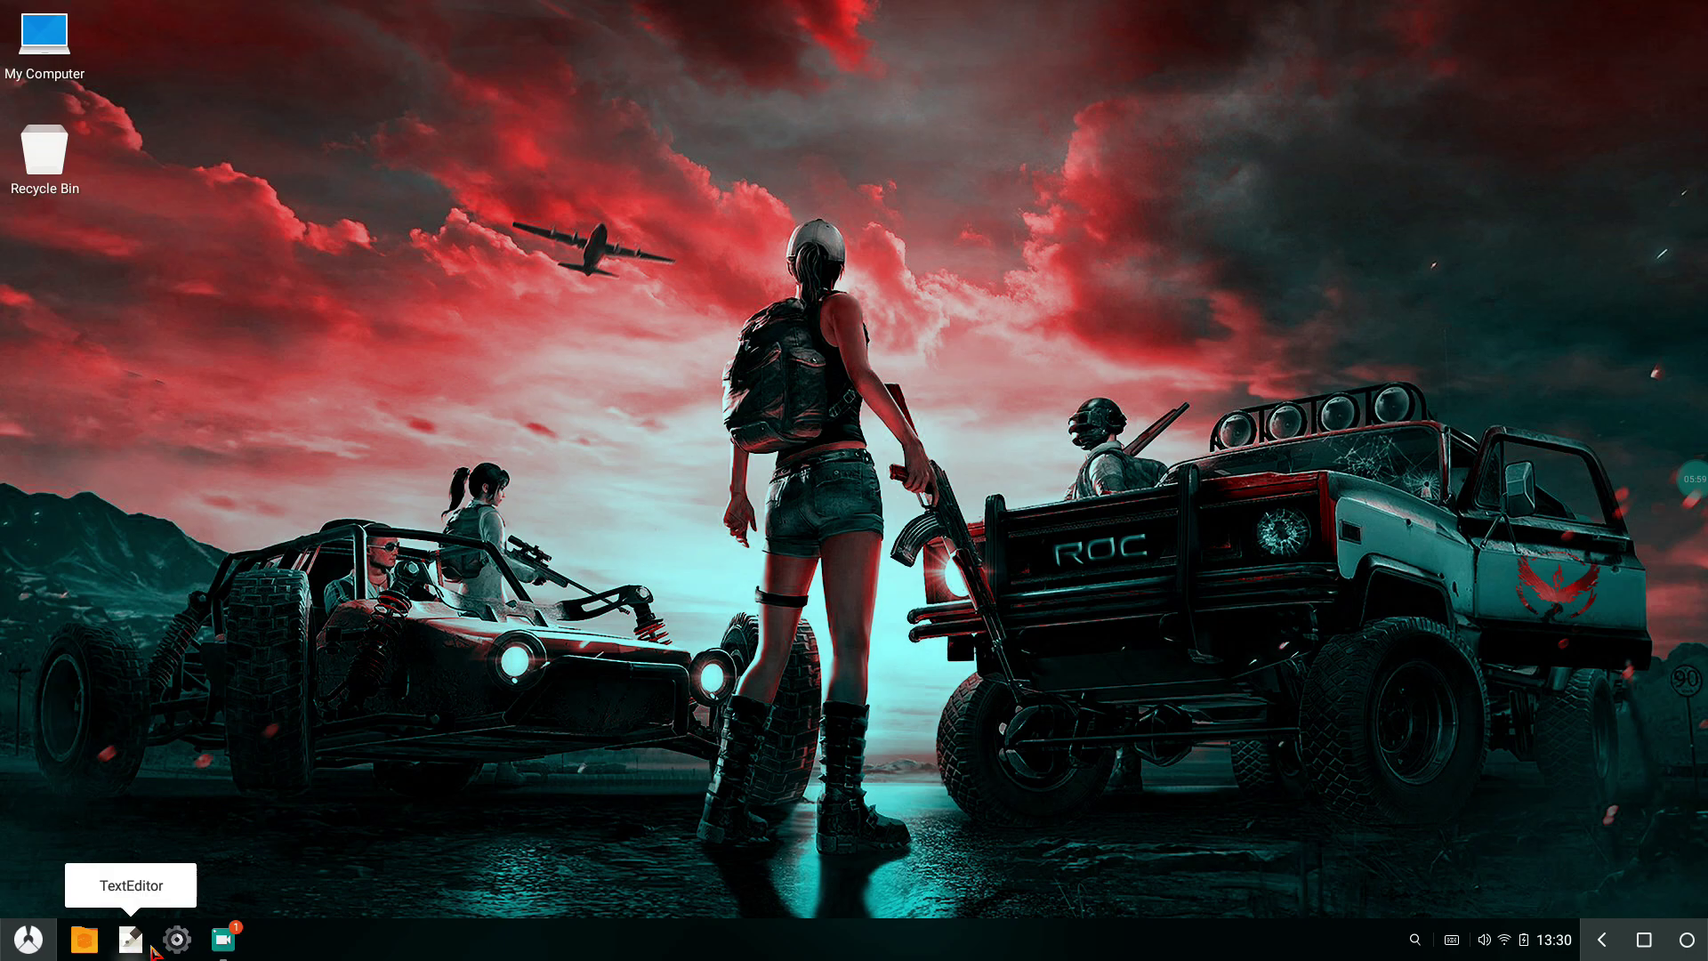
{"action": "left_click", "coordinate": [177, 941]}
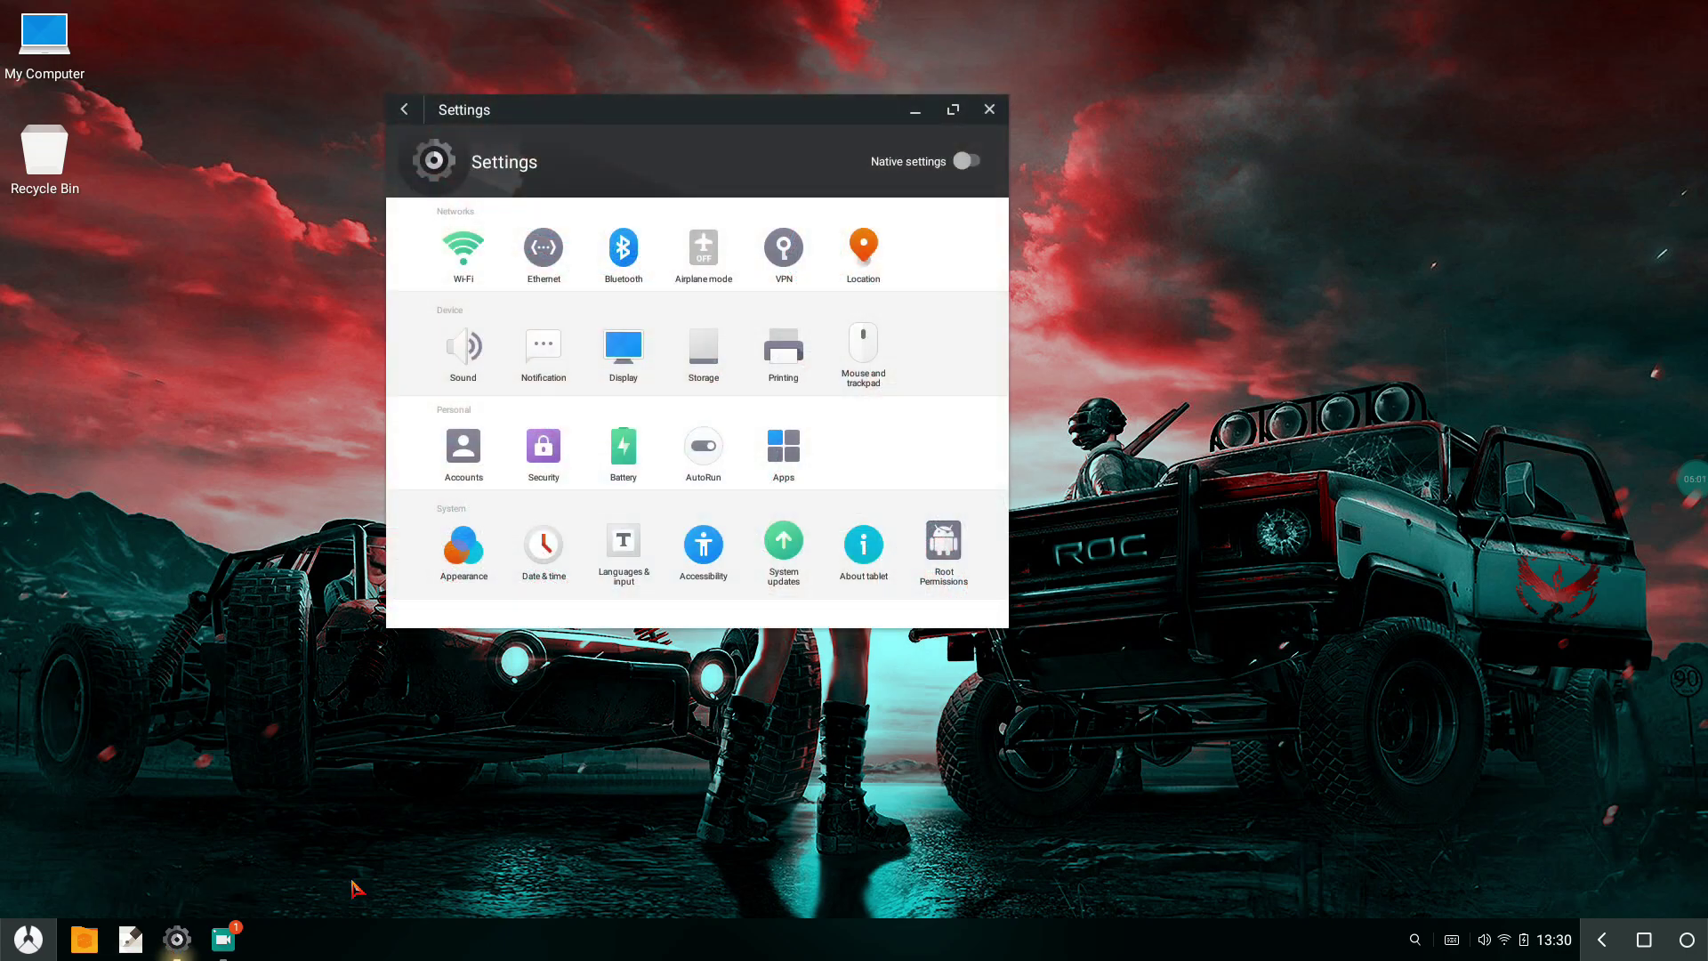
{"action": "left_click", "coordinate": [791, 563]}
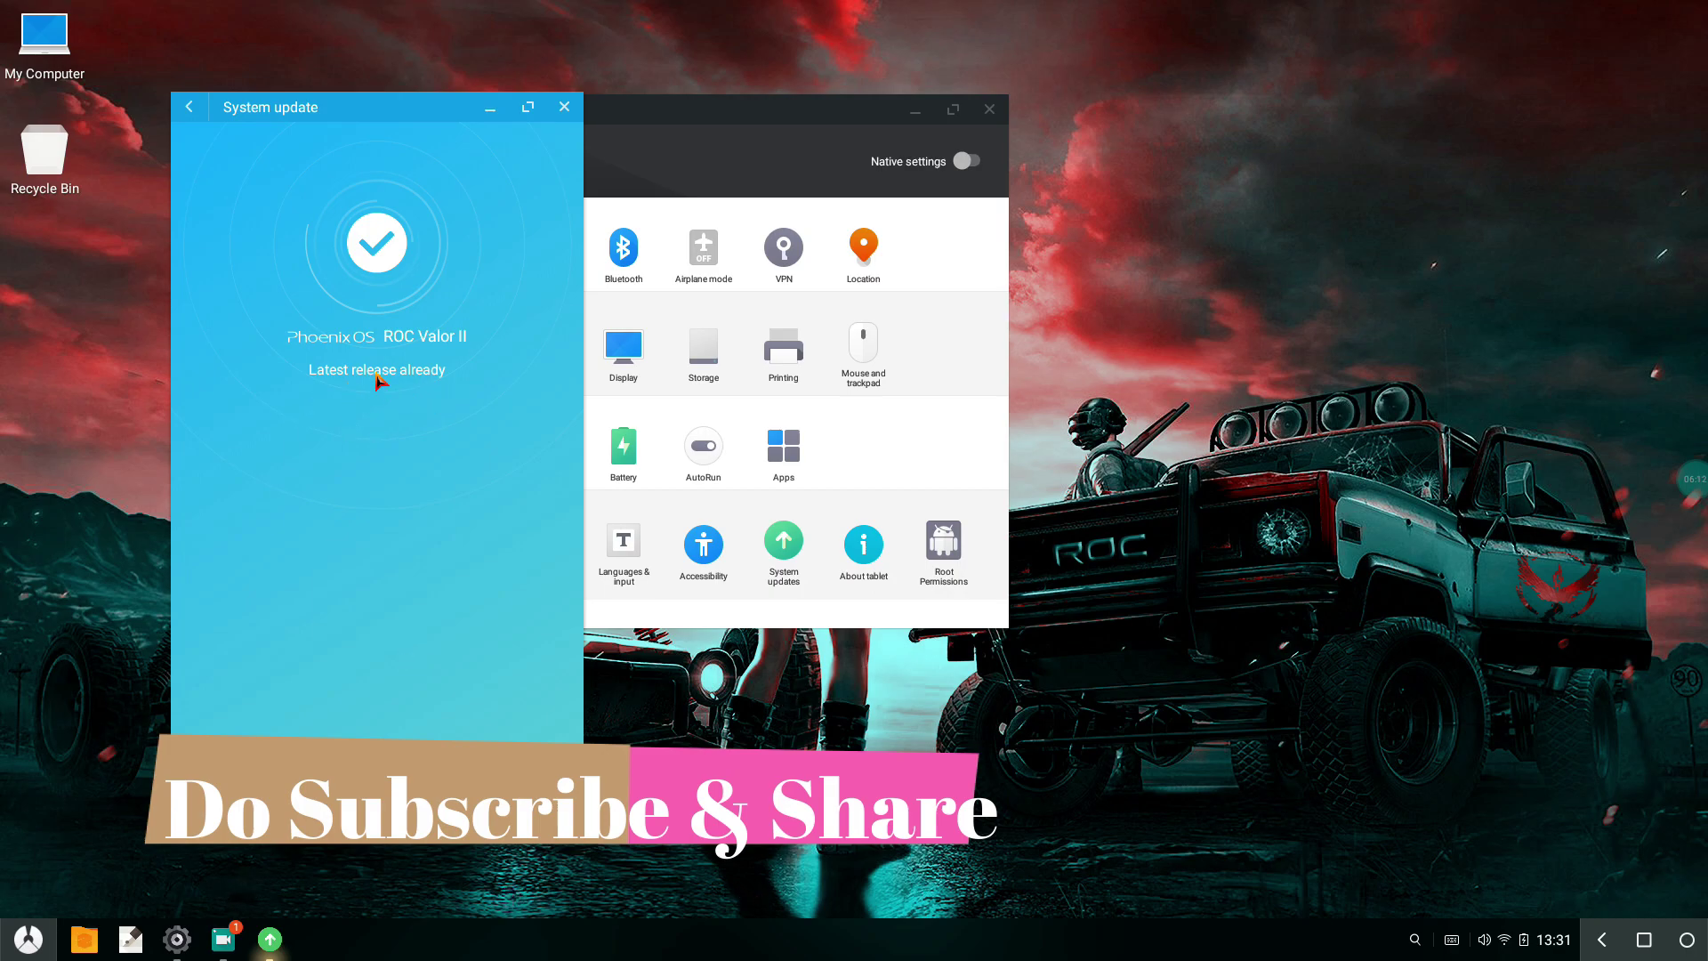
{"action": "left_click", "coordinate": [565, 108]}
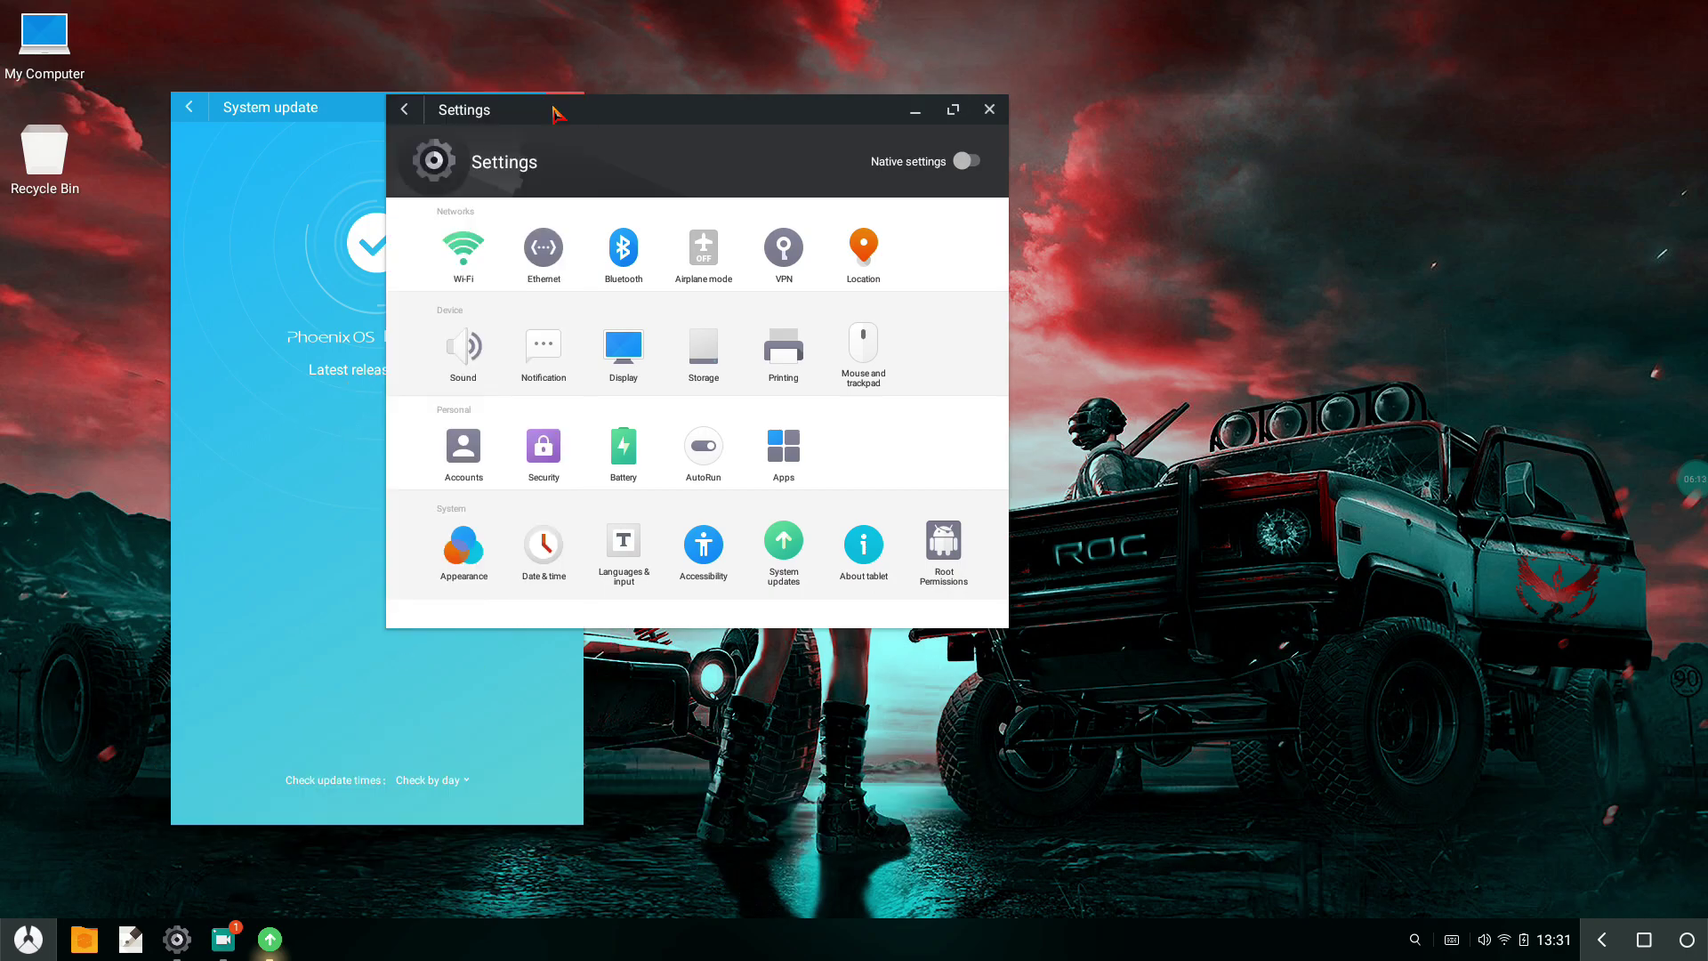
{"action": "left_click", "coordinate": [989, 110]}
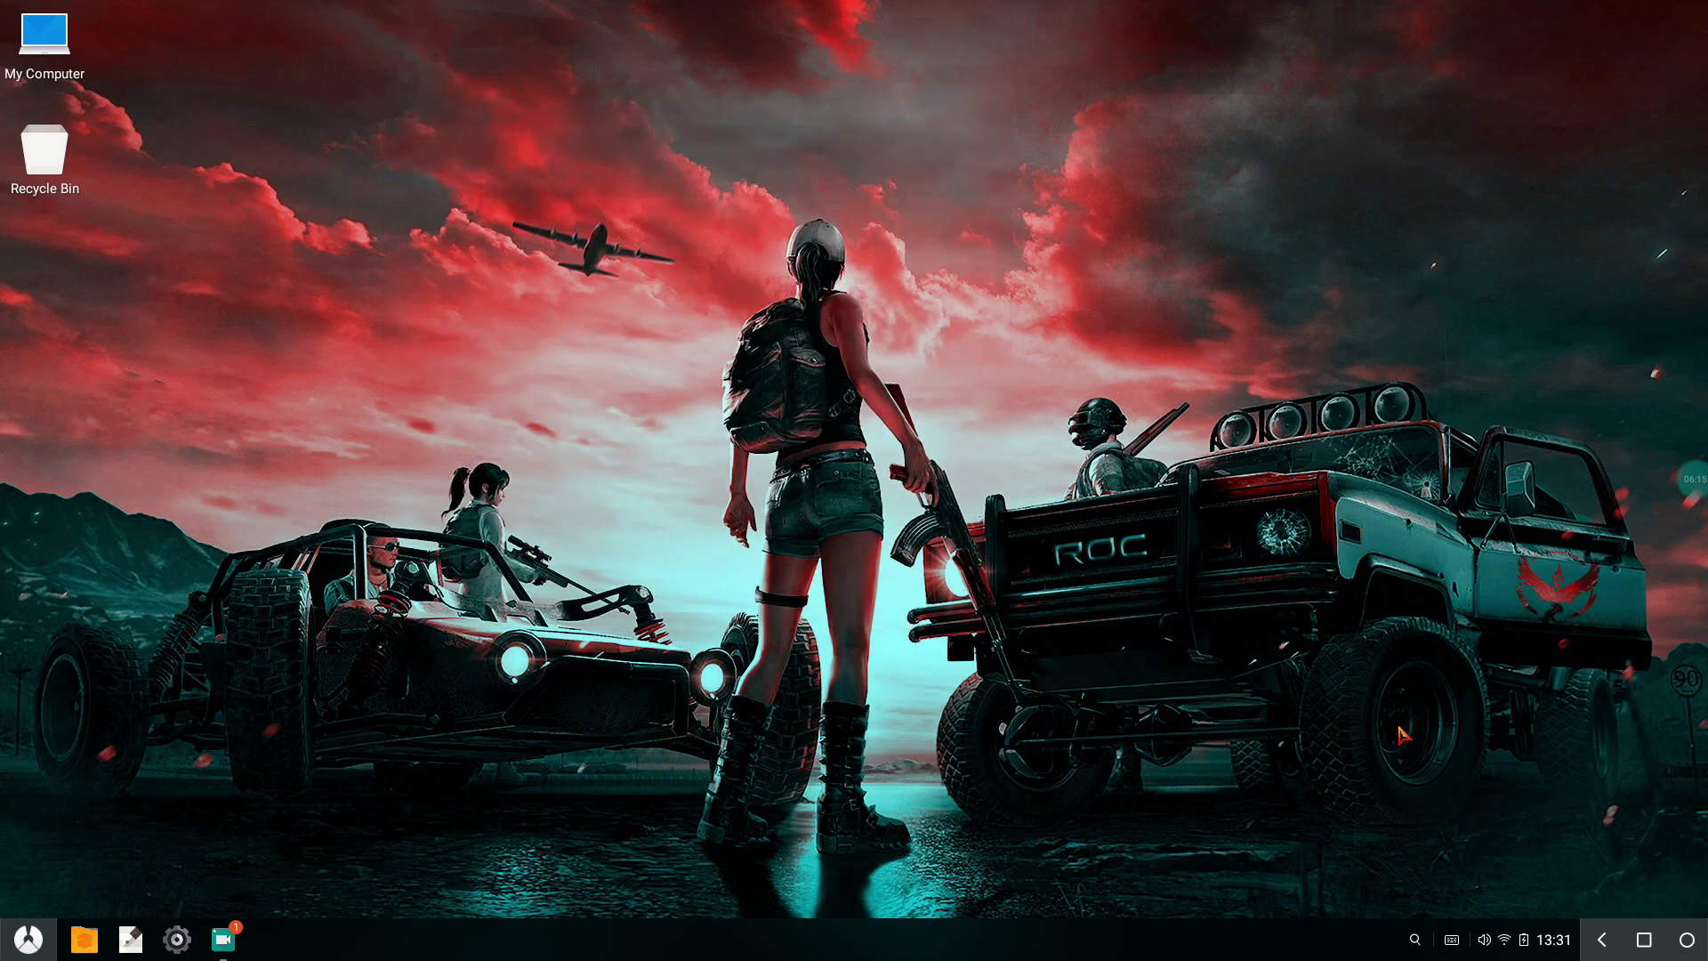
{"action": "left_click", "coordinate": [1510, 951]}
{"action": "left_click", "coordinate": [1478, 931]}
{"action": "left_click", "coordinate": [1690, 492]}
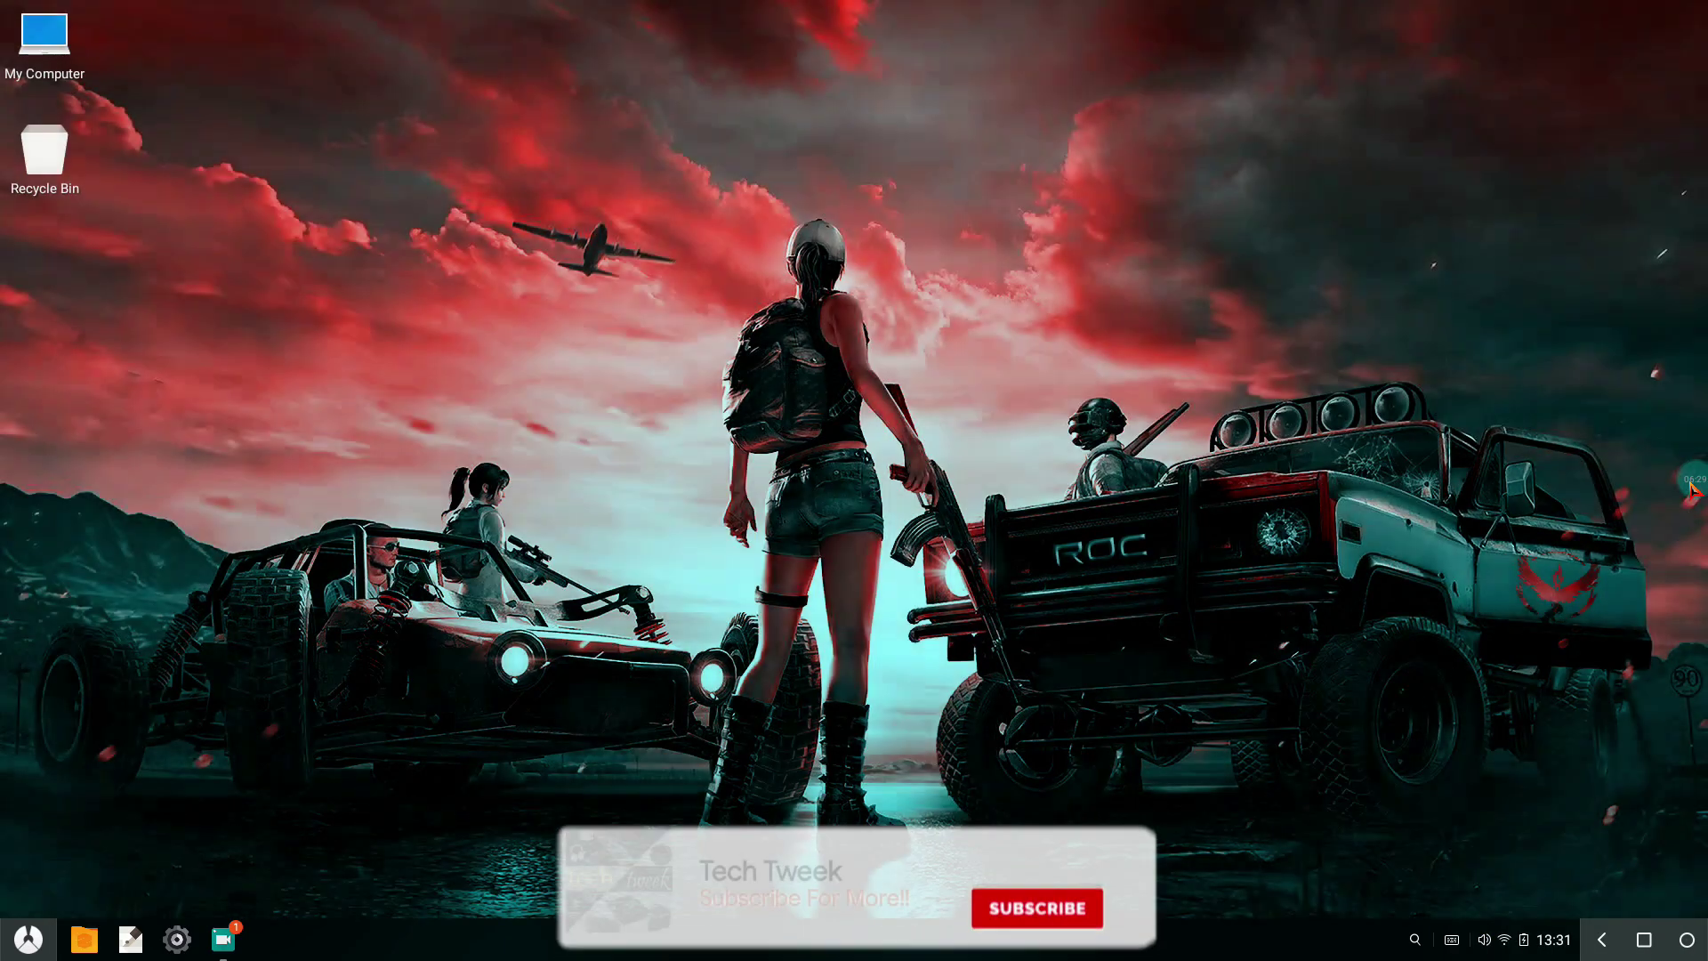